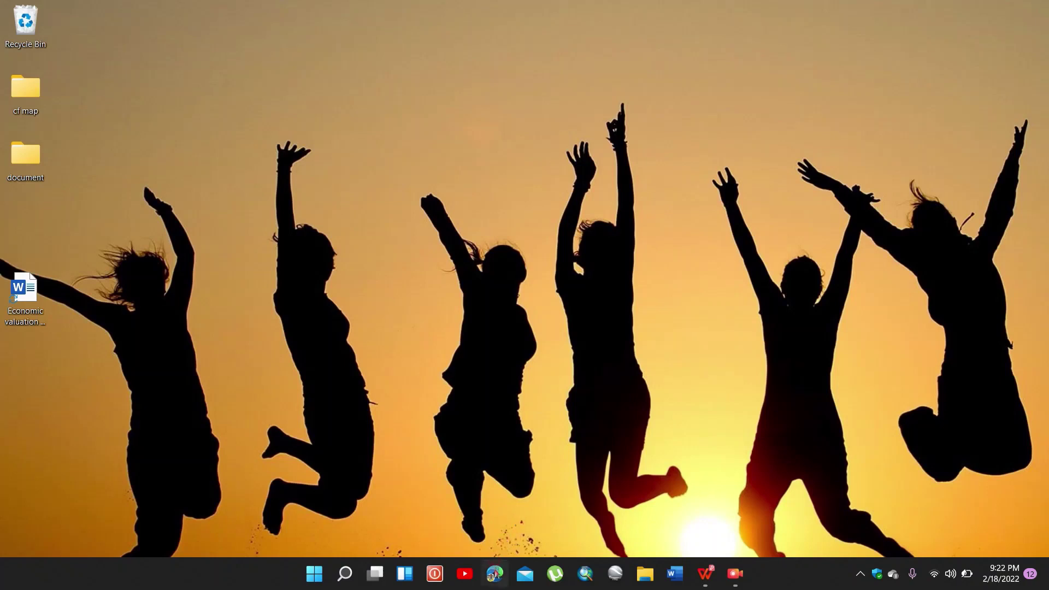
Step: Open Microsoft Edge maximized and load mendeley.com in the address bar
left_click(495, 575)
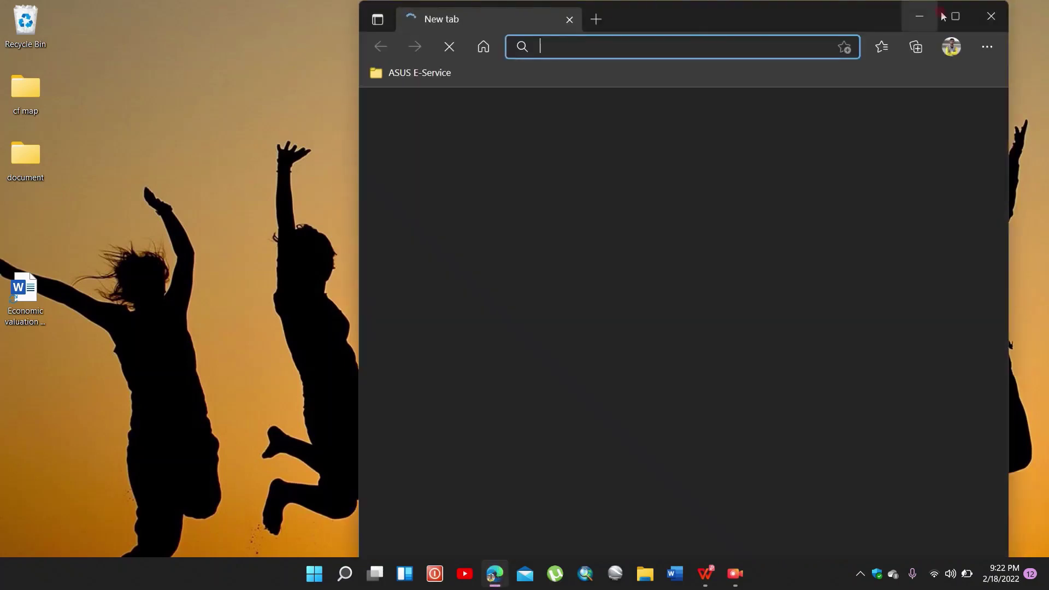
left_click(944, 15)
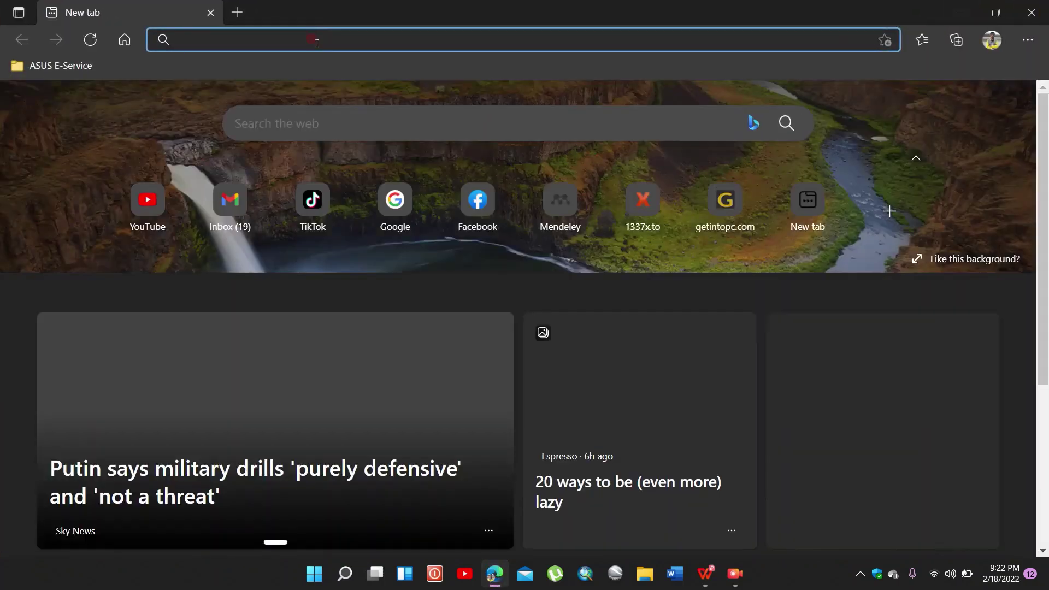
type("me")
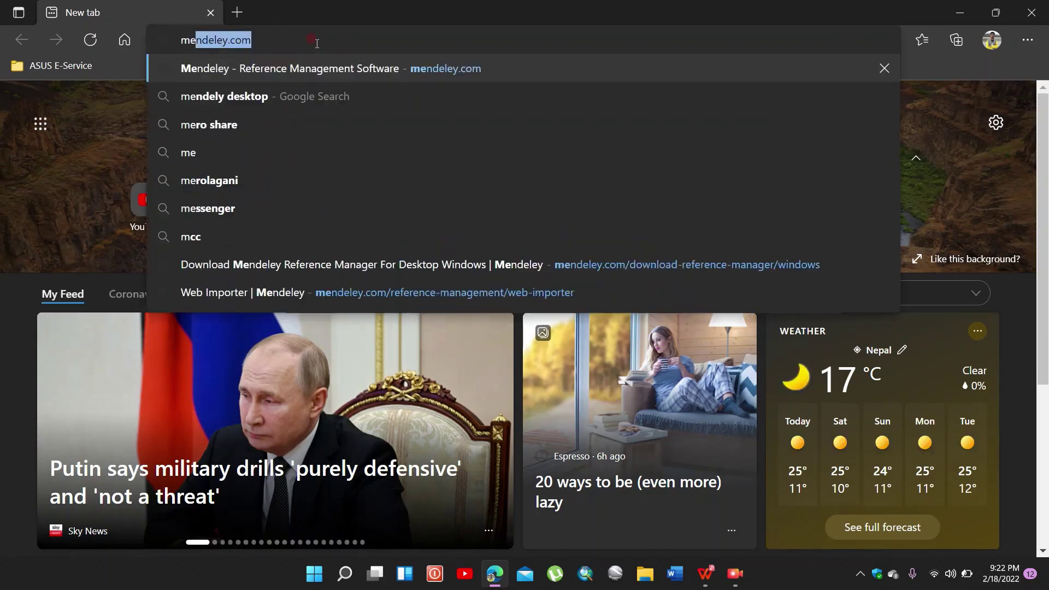
type("nde")
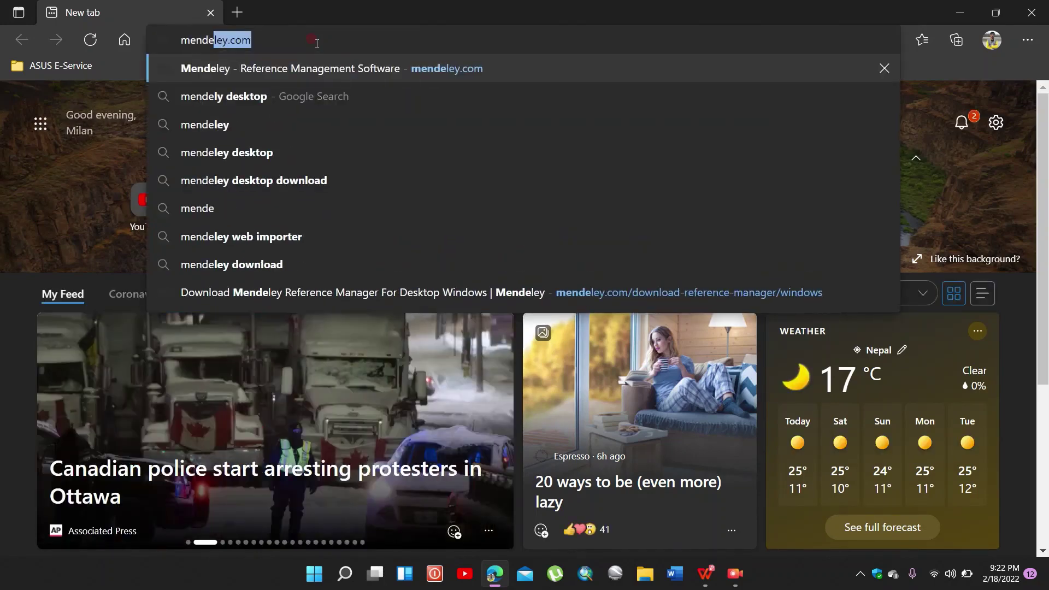
type("ley")
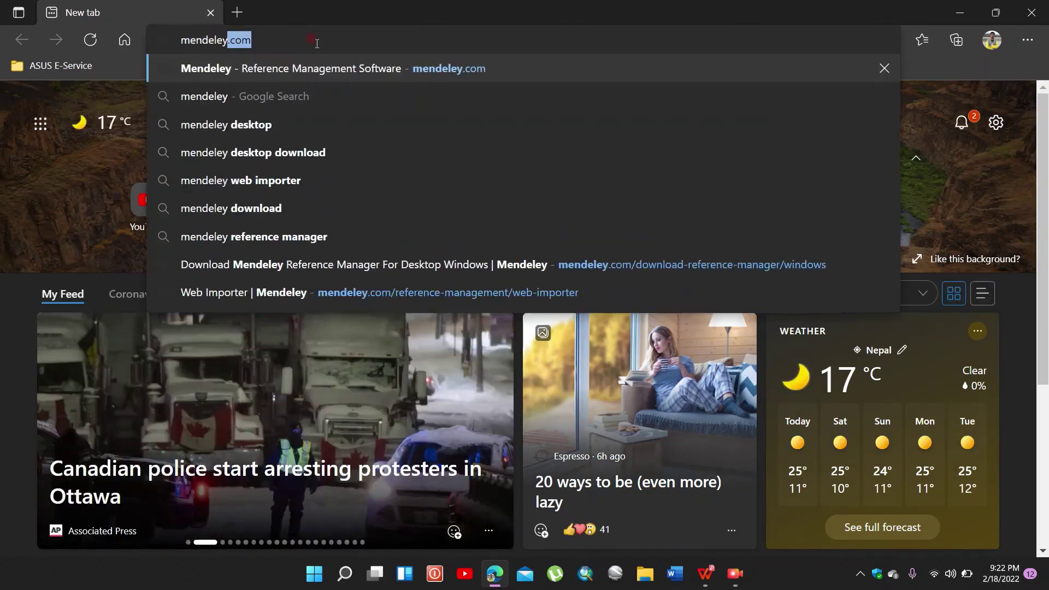
type(".com")
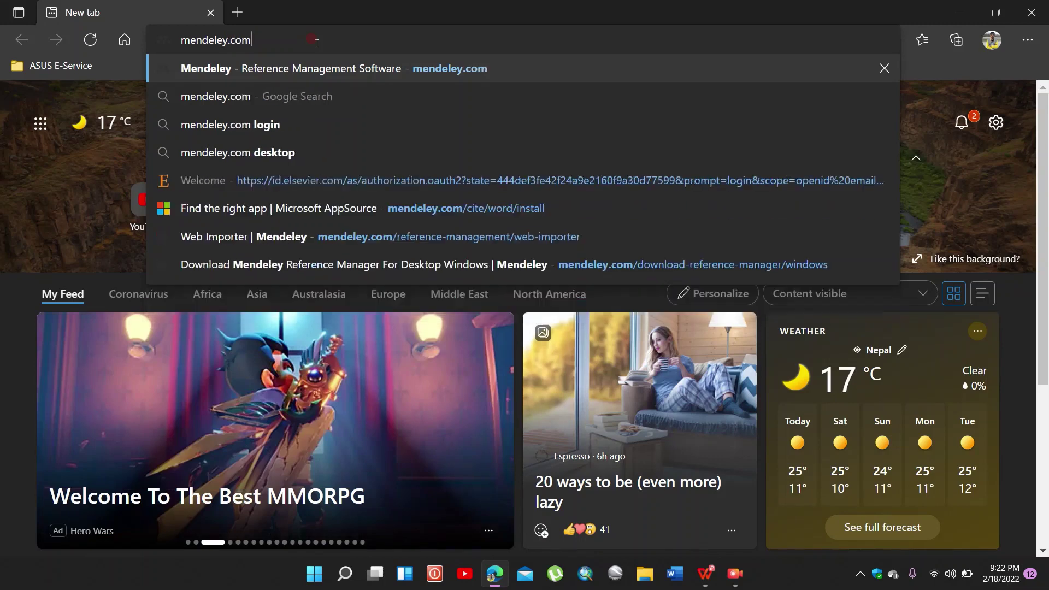
key("Return")
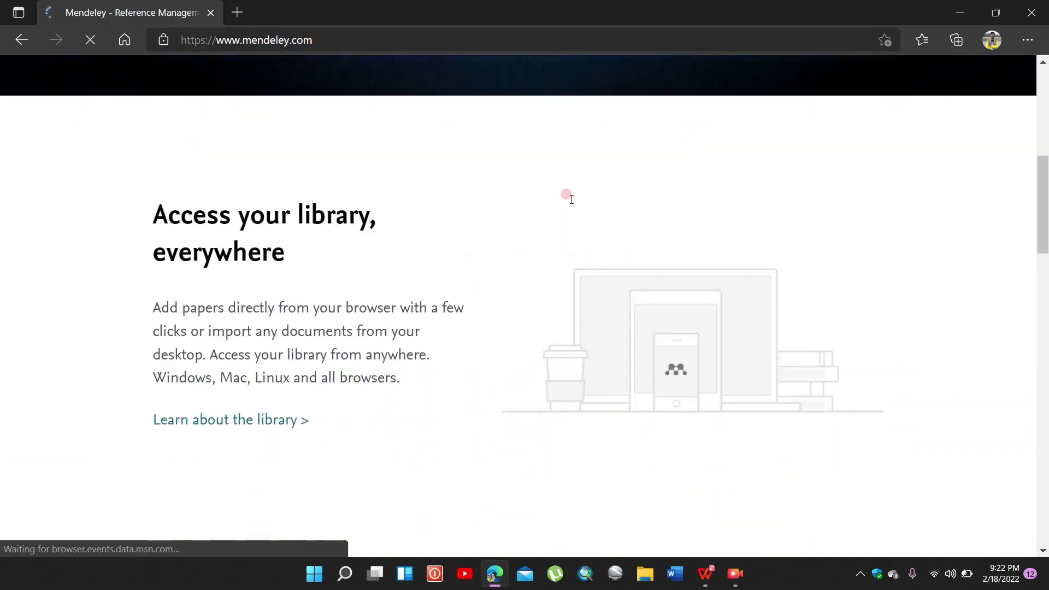
Step: Scroll down the Mendeley home page and go to the Download Mendeley page for Windows
scroll(571, 202, "down", 20)
scroll(569, 207, "down", 7)
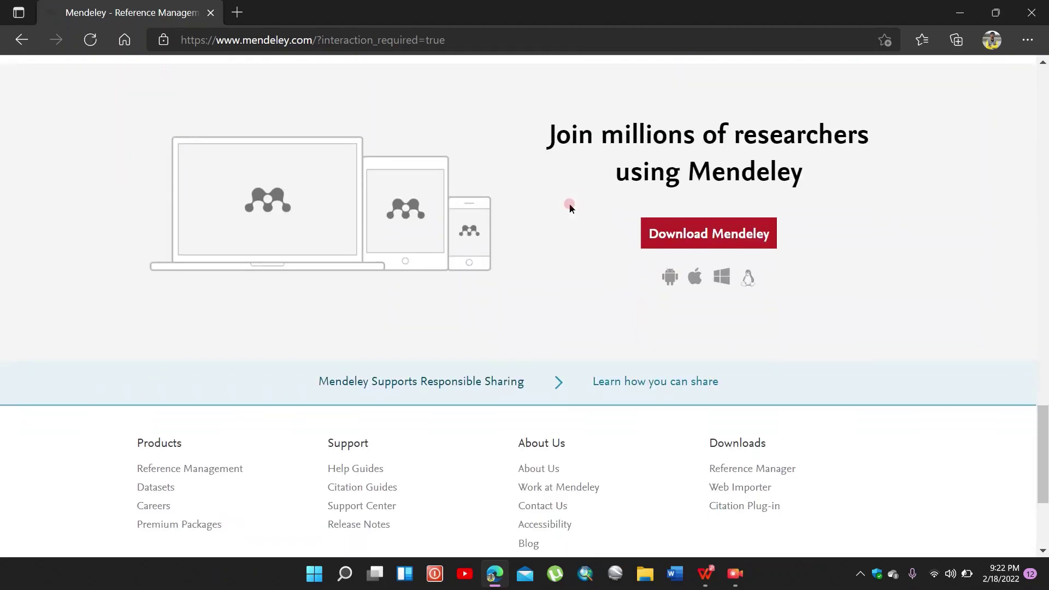
left_click(709, 238)
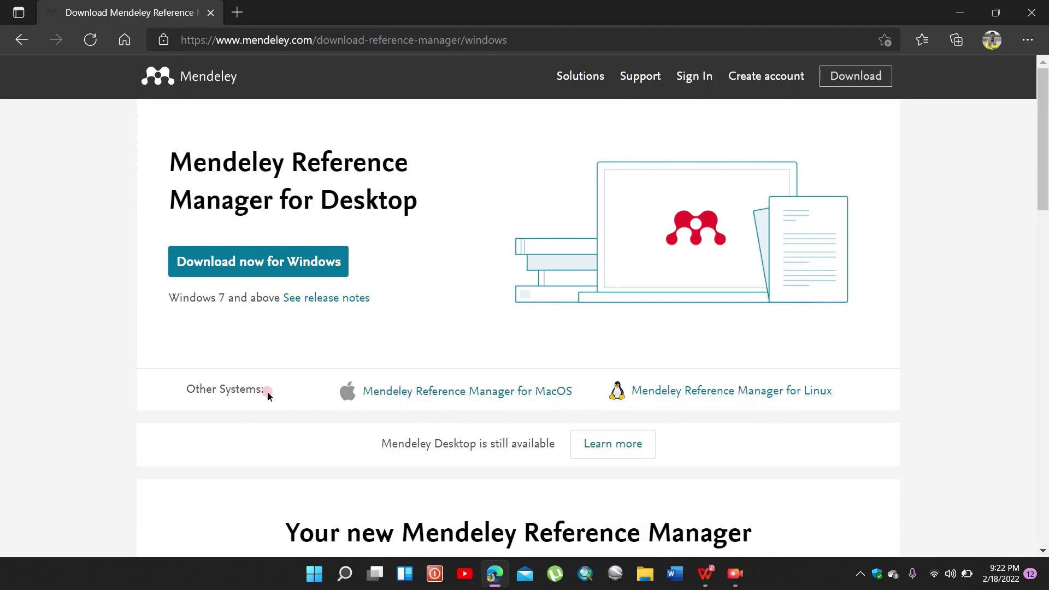
Step: Download the Reference Manager 2.66.0 Windows installer and run it from Edge's downloads
left_click(213, 265)
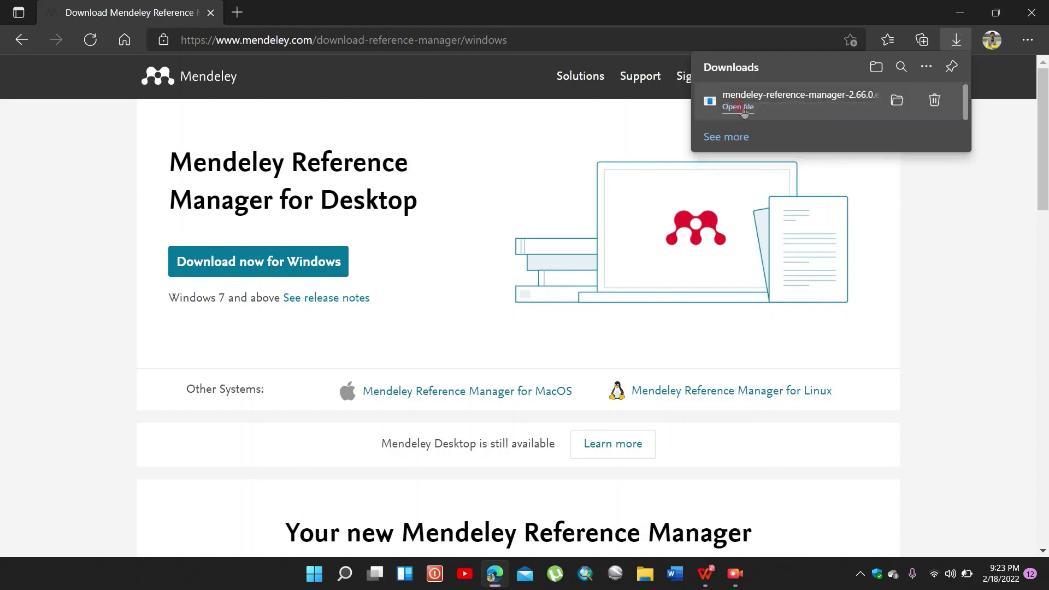
left_click(738, 107)
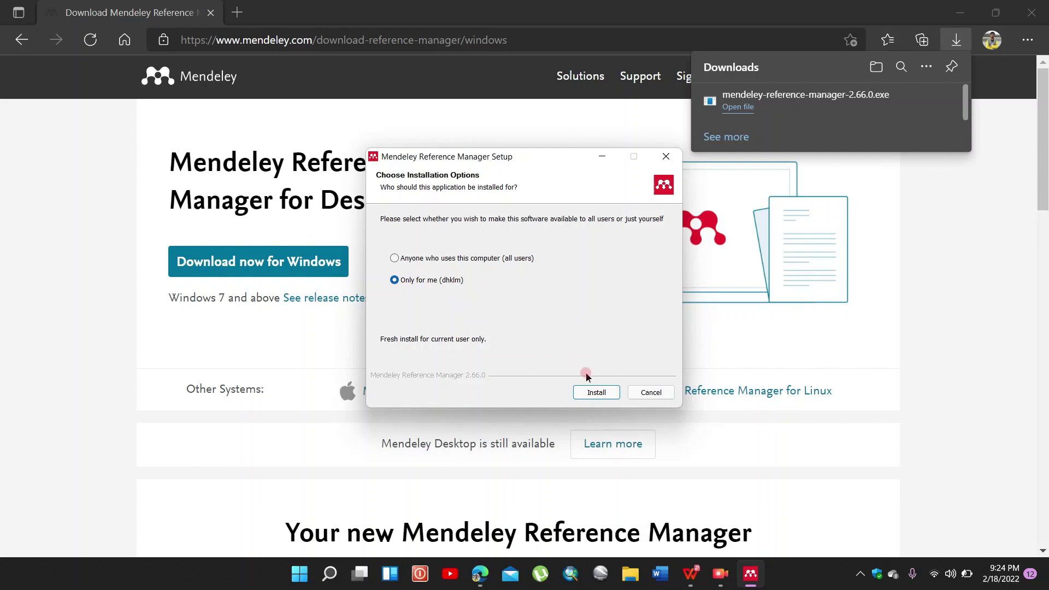
Step: Install Mendeley Reference Manager for 'Only for me' and finish setup with it launching
left_click(590, 393)
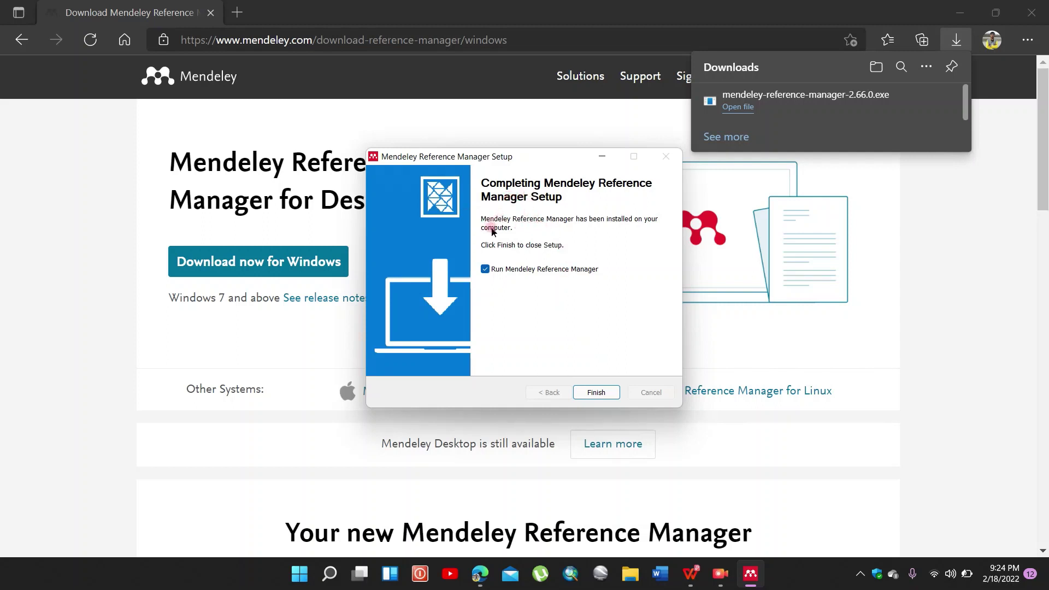
left_click(588, 395)
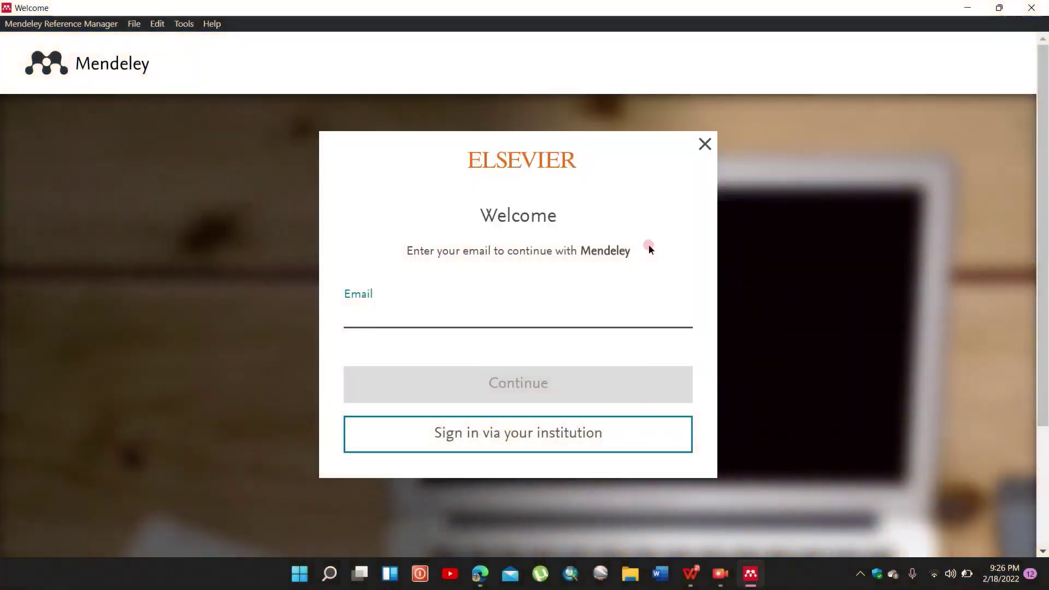
Step: Enter the account e-mail and password on the Welcome screen to sign in
left_click(526, 315)
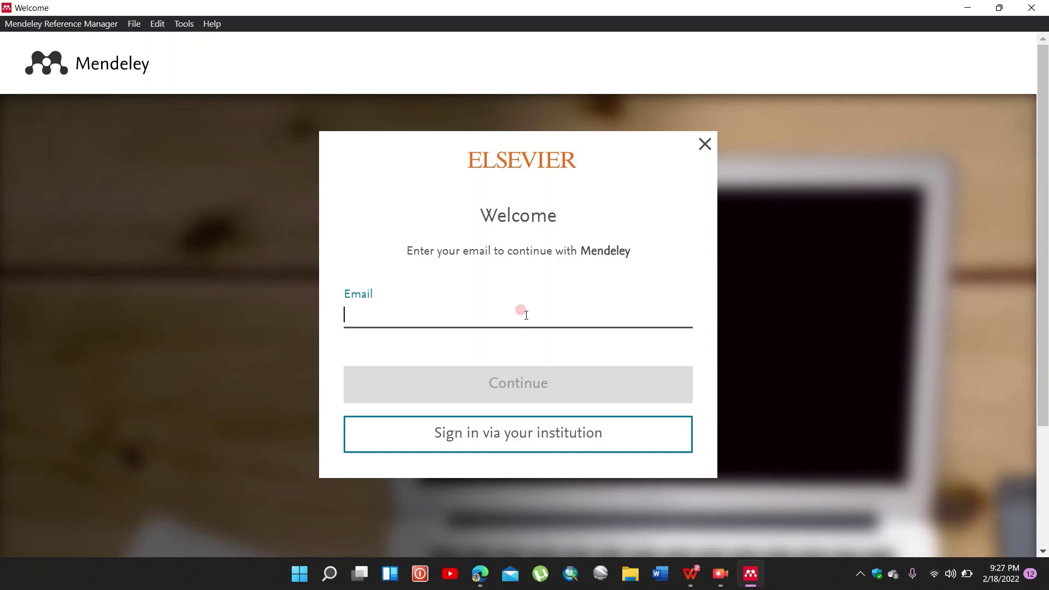
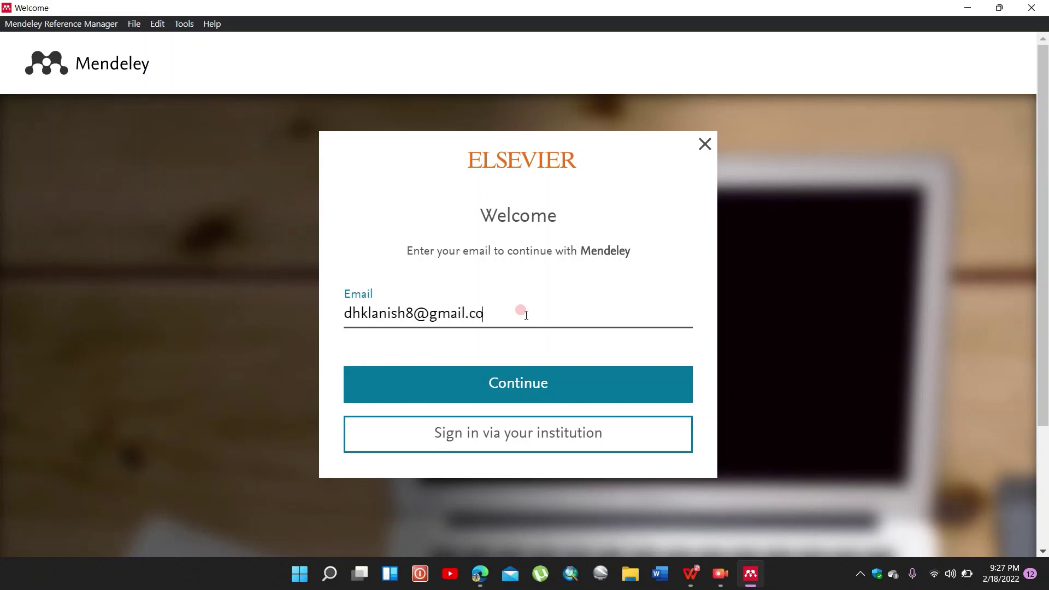
key("Return")
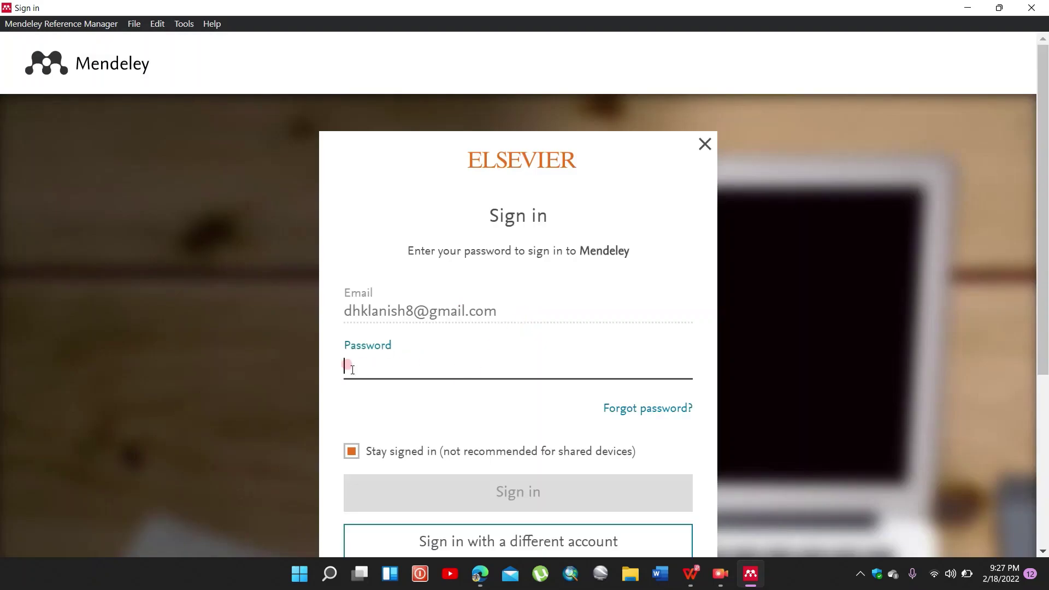
left_click(352, 370)
type("•")
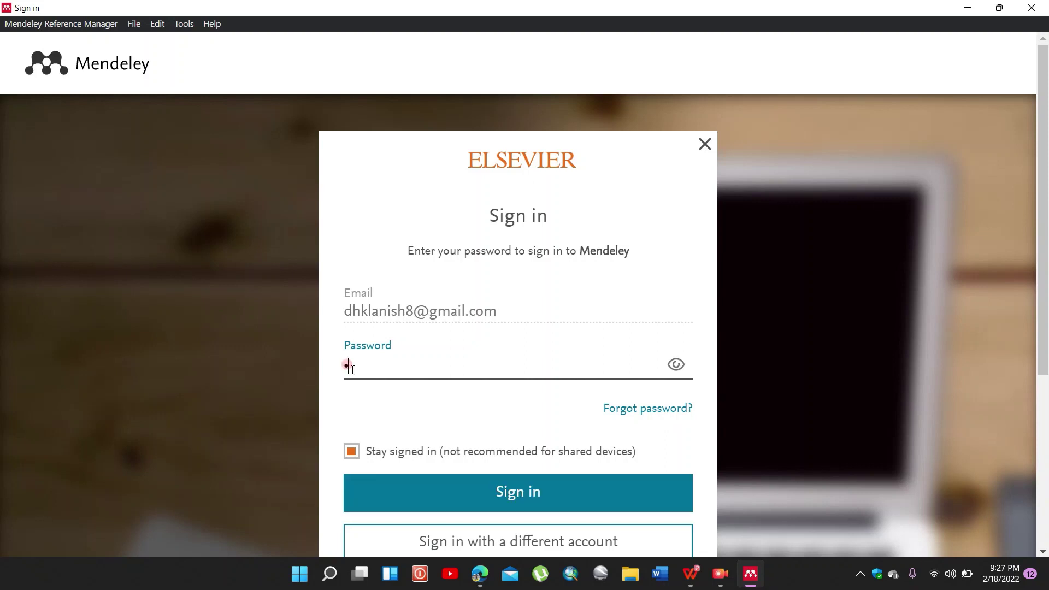
type("••••••")
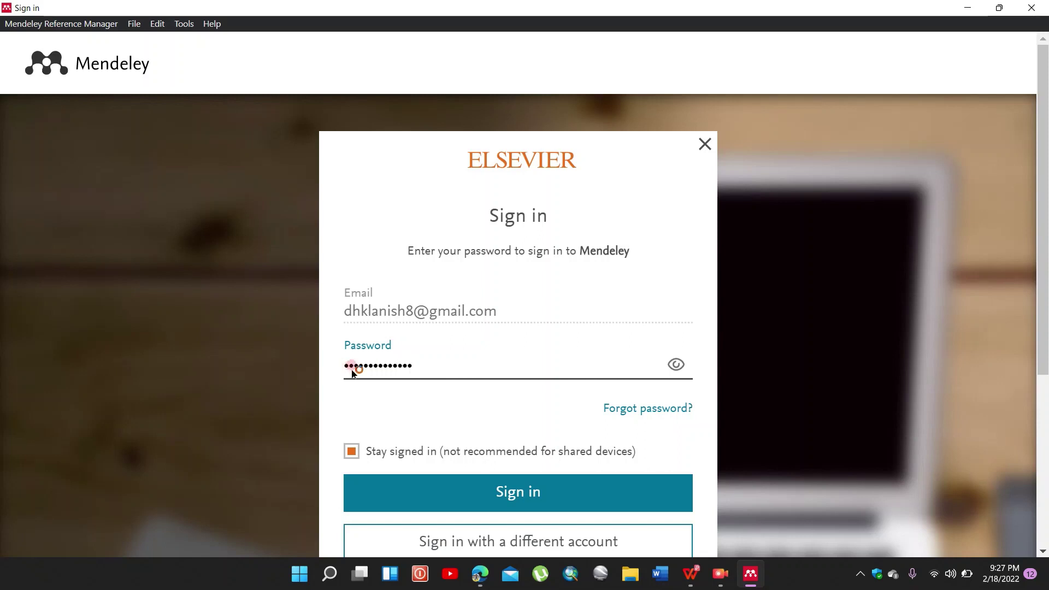
key("Return")
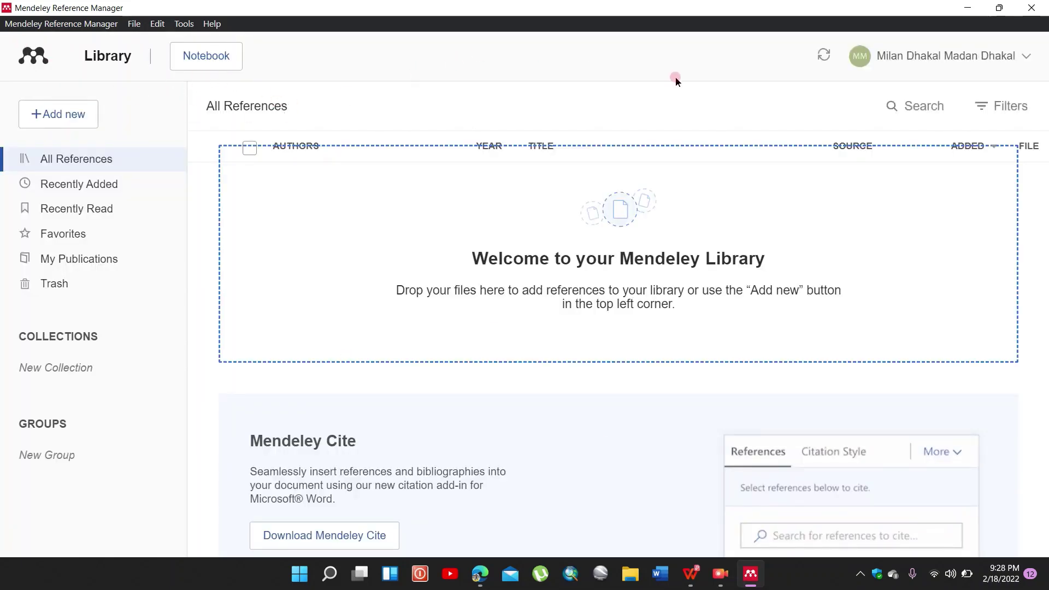
Step: Choose Install Mendeley Web Importer from the Tools menu
left_click(184, 24)
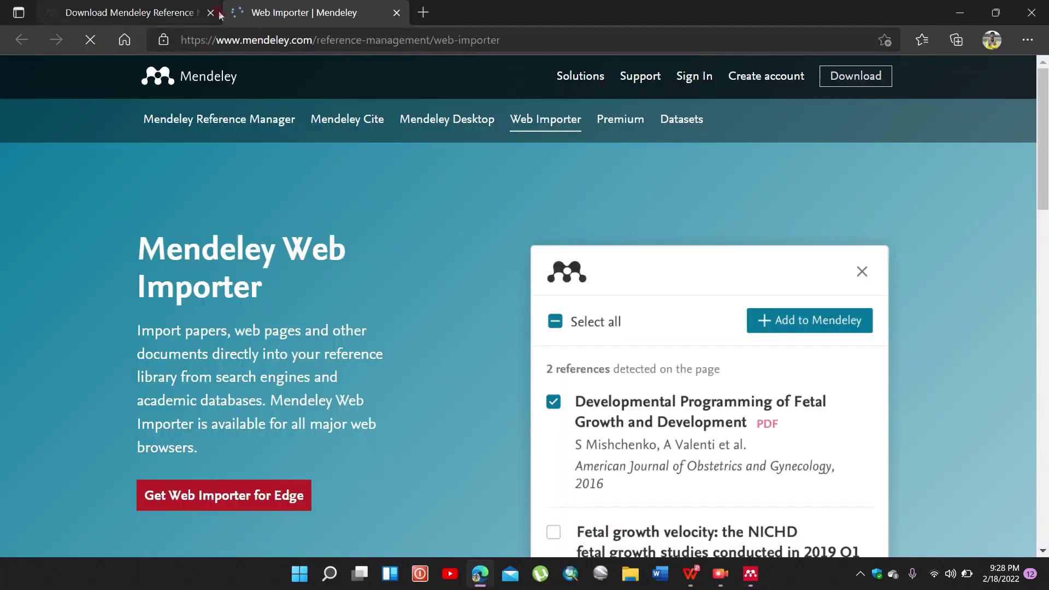
Step: Close the Download Mendeley tab and open the Web Importer's Edge Add-ons listing
left_click(211, 13)
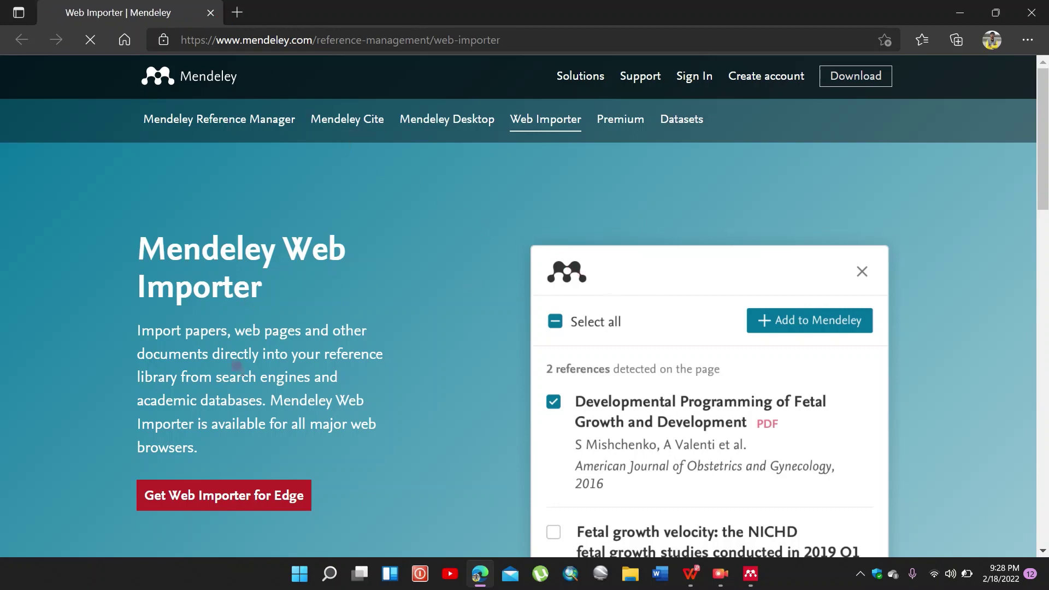
left_click(207, 501)
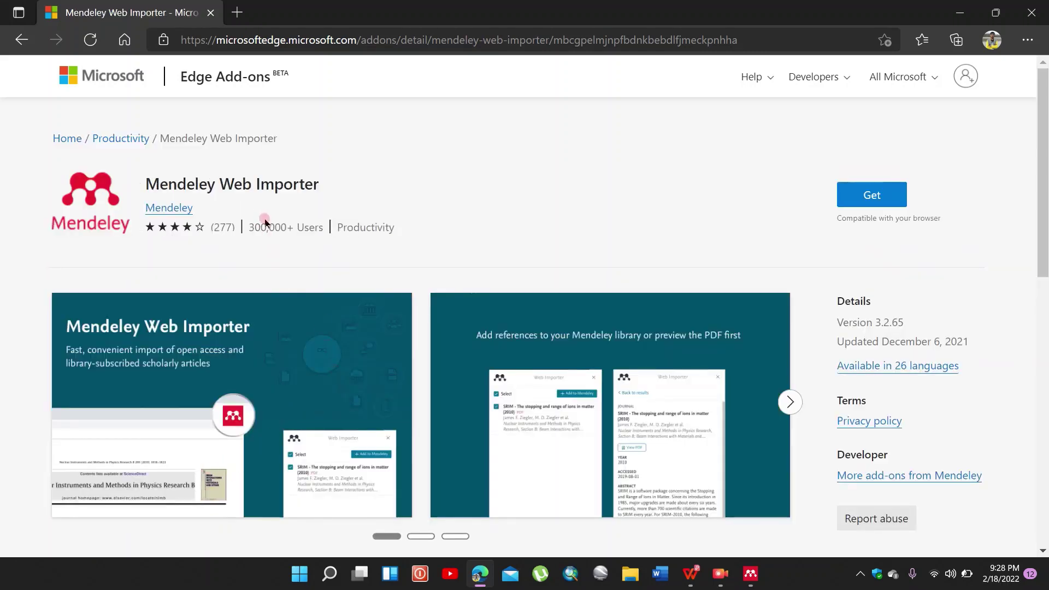
left_click(227, 207)
Step: Add the Mendeley Web Importer extension to Edge and open it from the toolbar
left_click(876, 195)
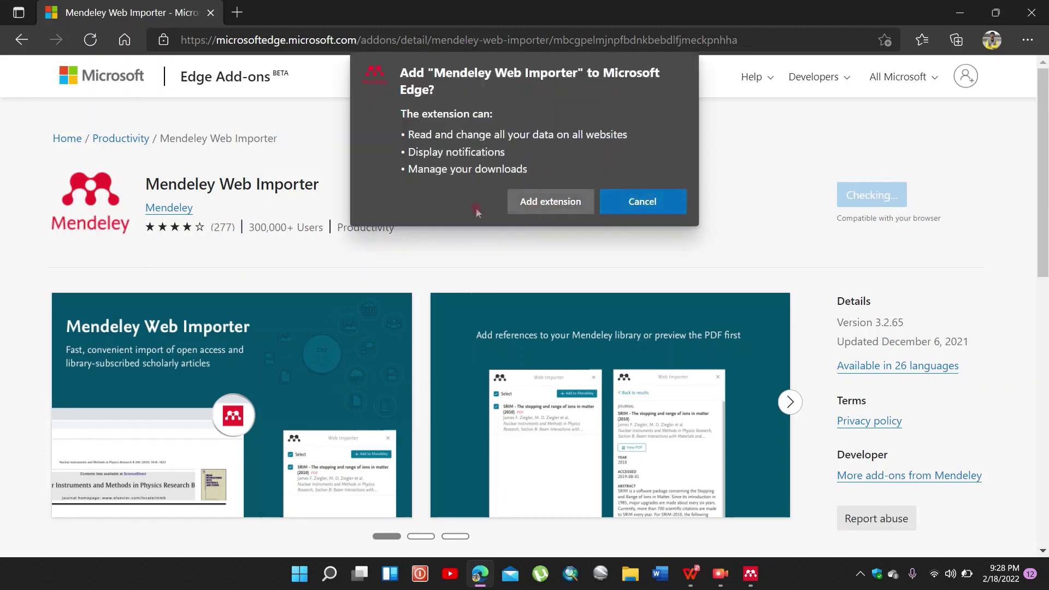
left_click(558, 203)
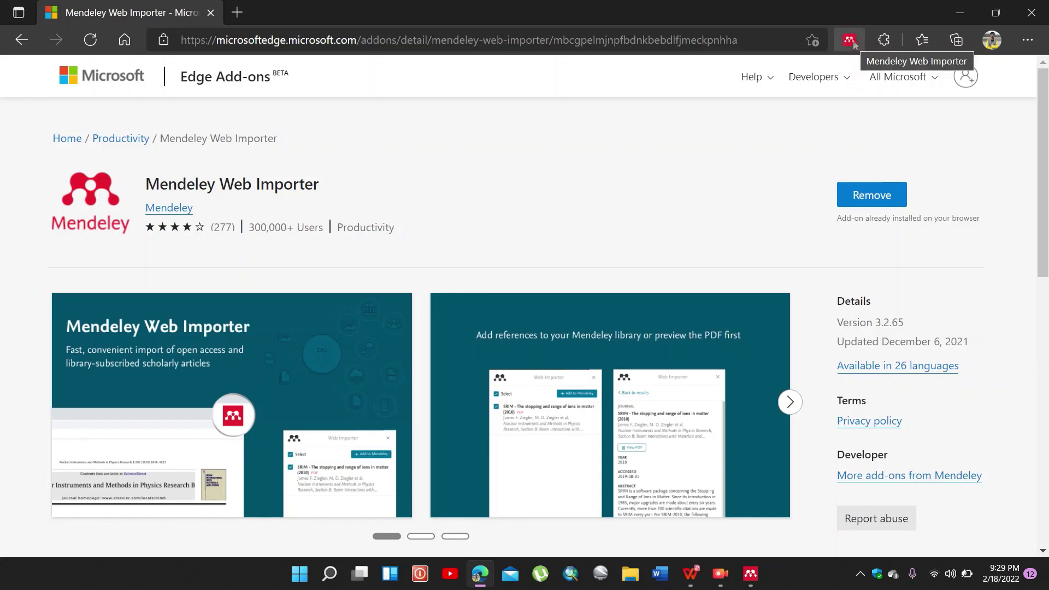
left_click(850, 41)
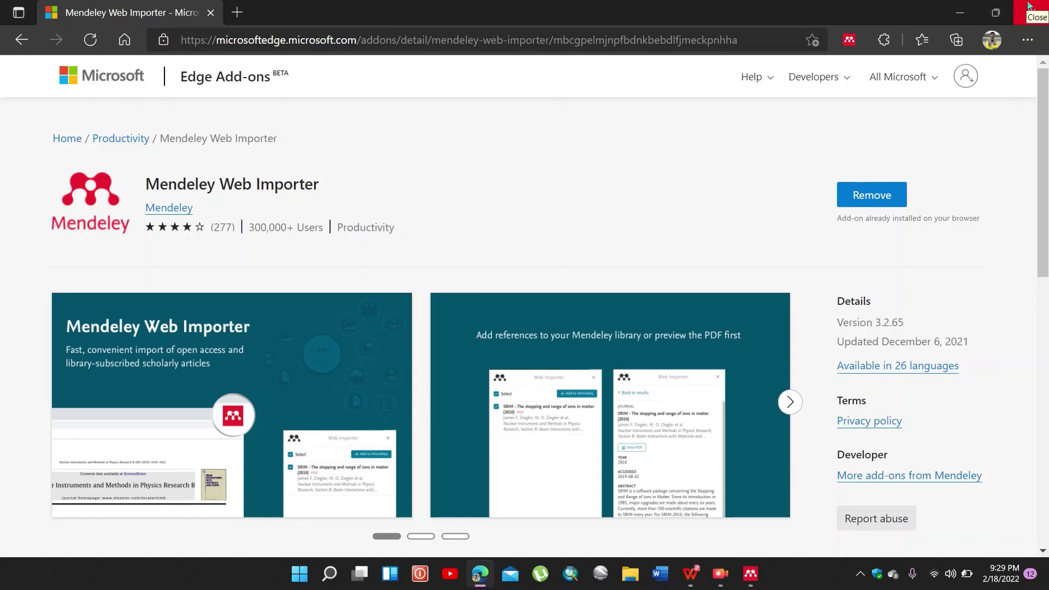
Step: Minimise Edge and, from Reference Manager's Tools menu, open the Mendeley Cite AppSource listing
left_click(969, 13)
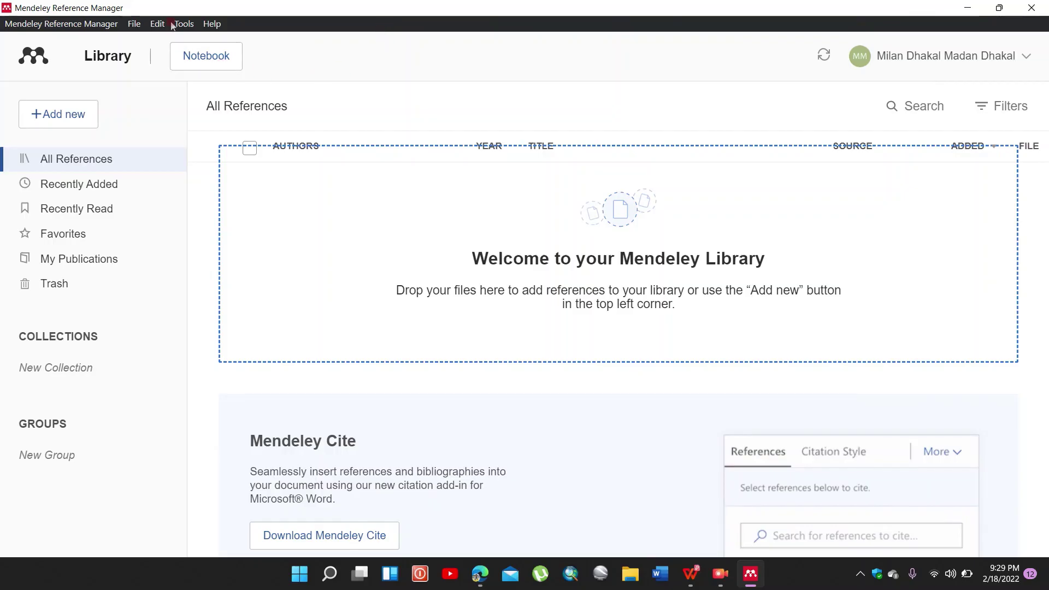
left_click(175, 20)
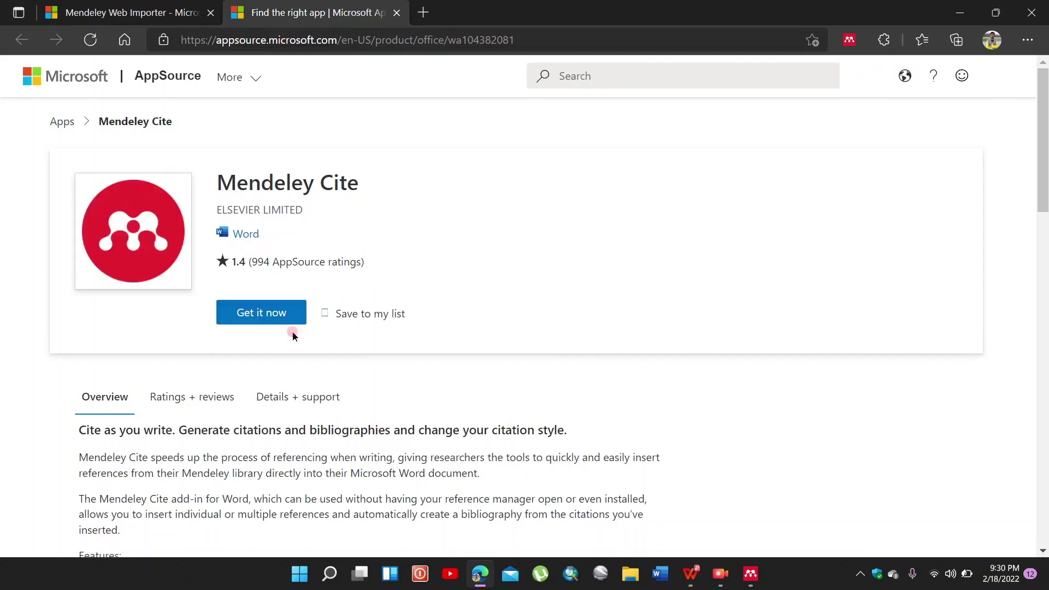
Step: Get Mendeley Cite, keeping Nepal as country and consenting to share account information
left_click(261, 312)
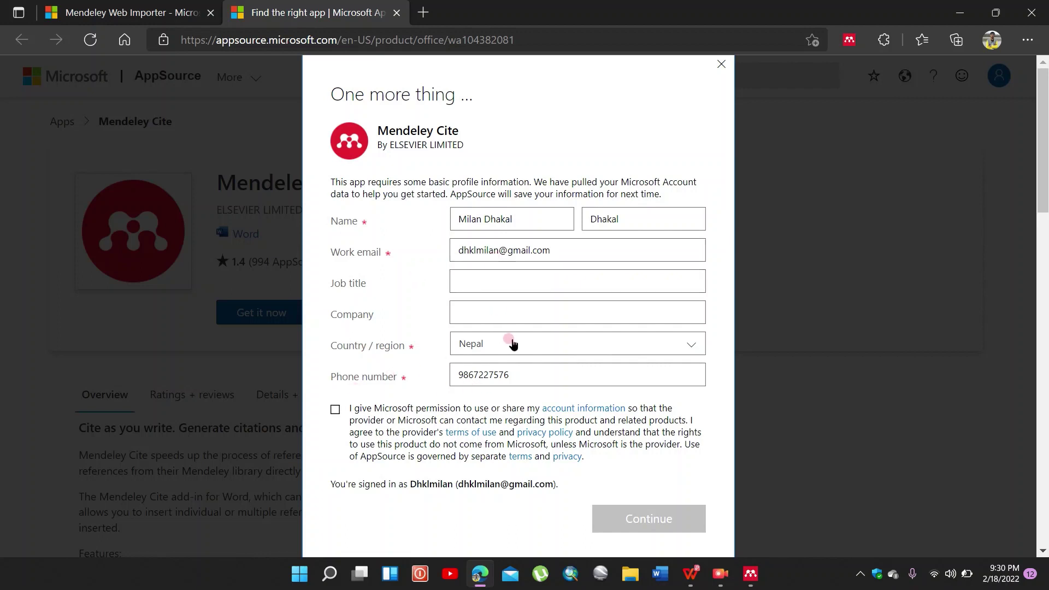
left_click(495, 343)
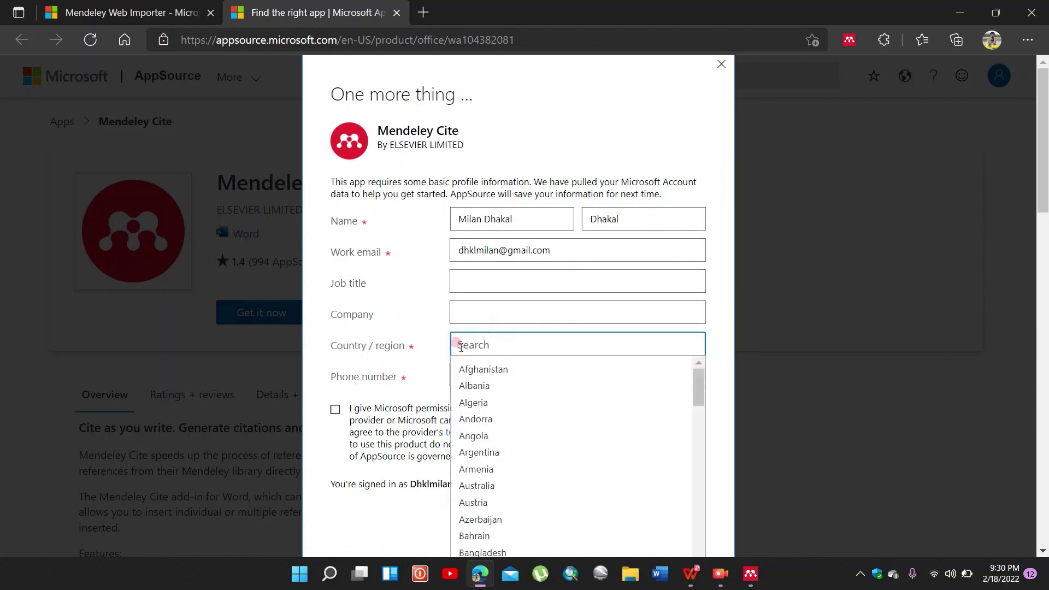
left_click(445, 340)
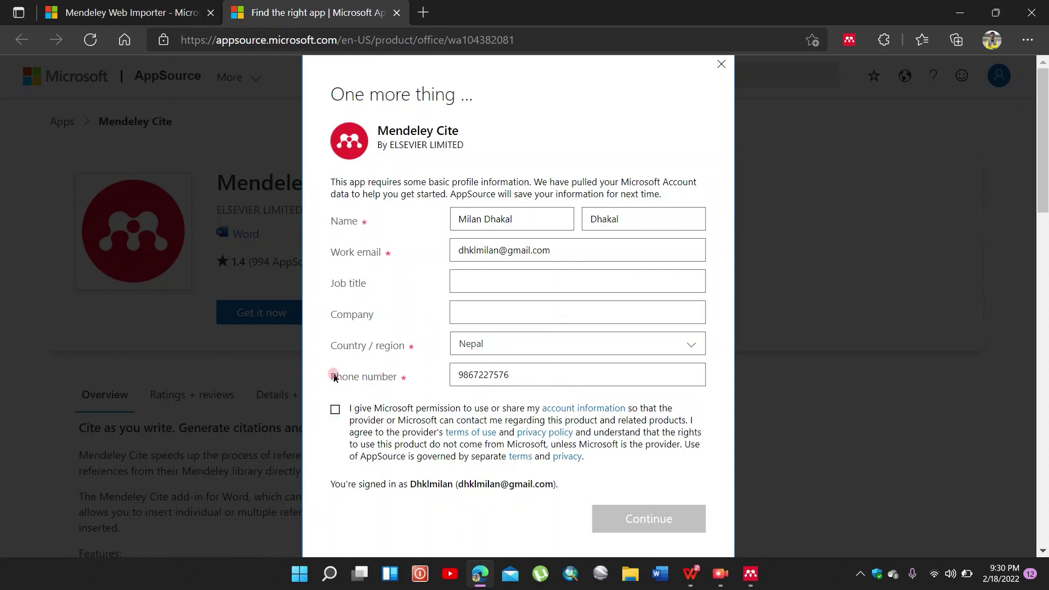
left_click(335, 411)
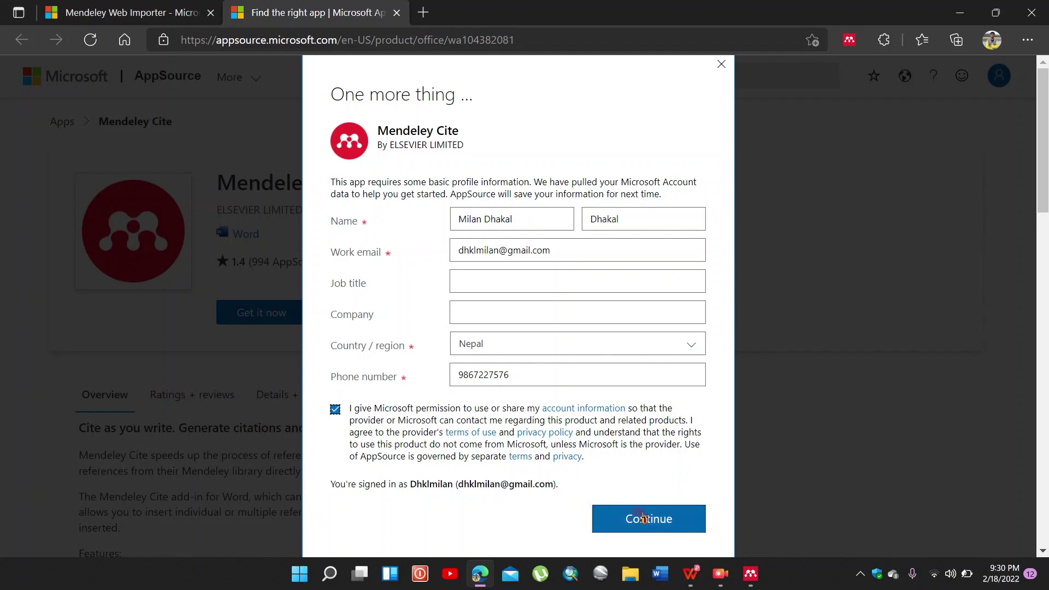
left_click(643, 517)
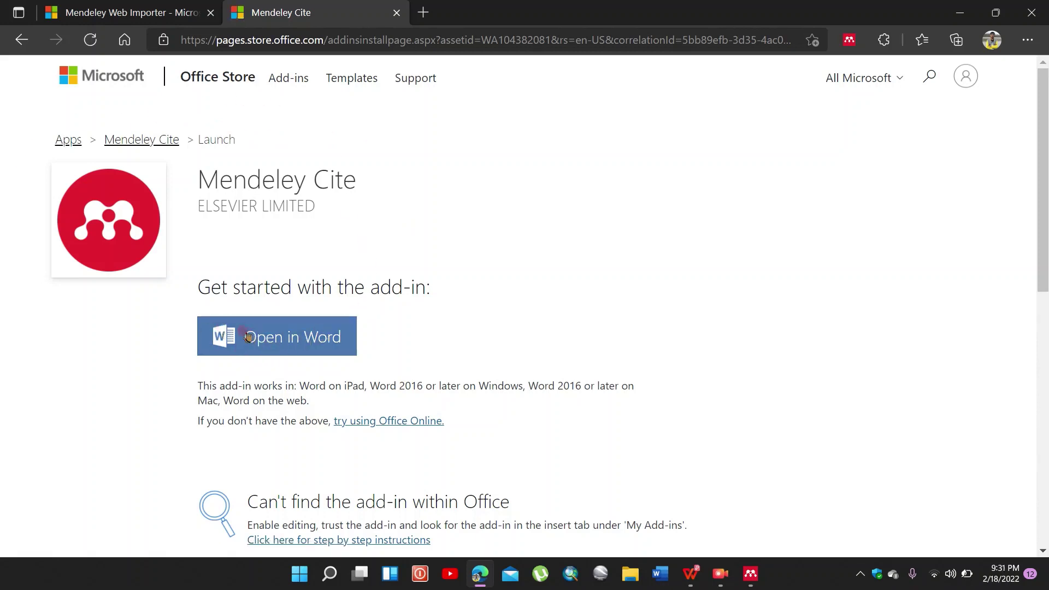
Step: Launch the Mendeley Cite add-in from the Office Store and let the site open Word
left_click(293, 350)
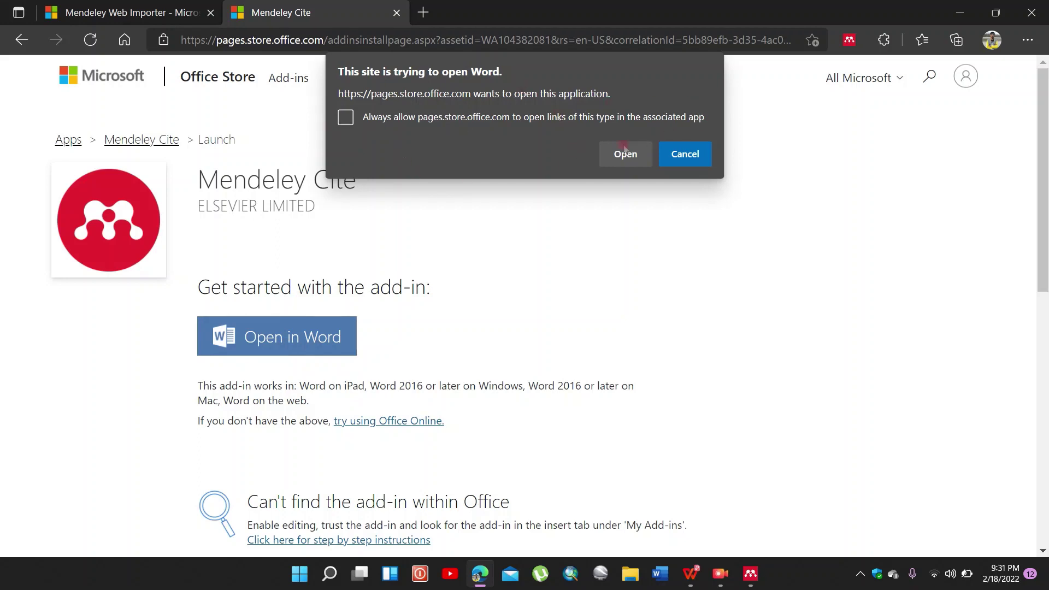
left_click(637, 157)
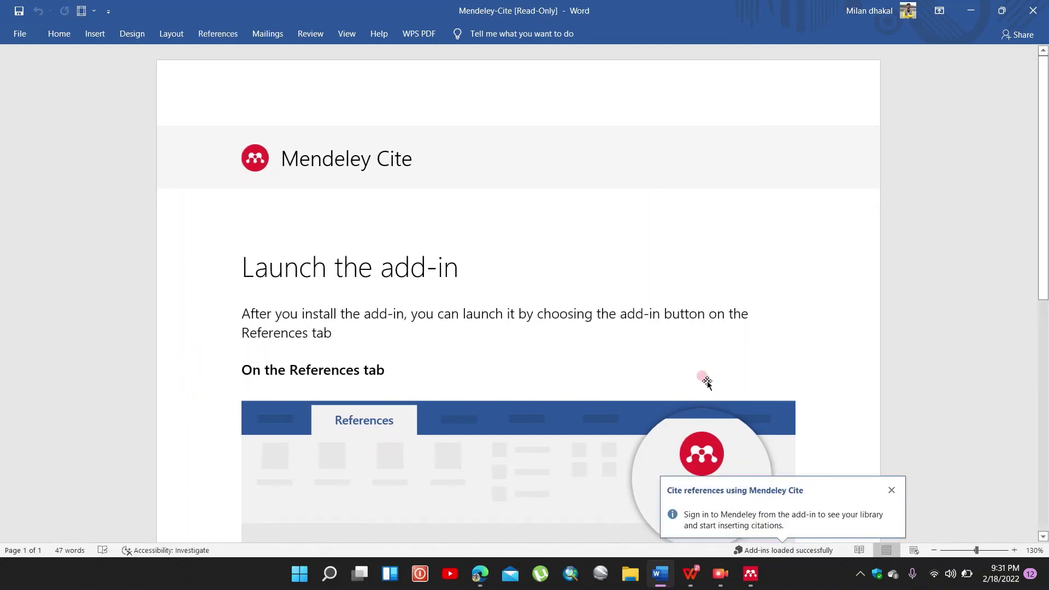
Step: Dismiss the sign-in tip and open the Mendeley Cite pane from References, which lists no references
left_click(891, 498)
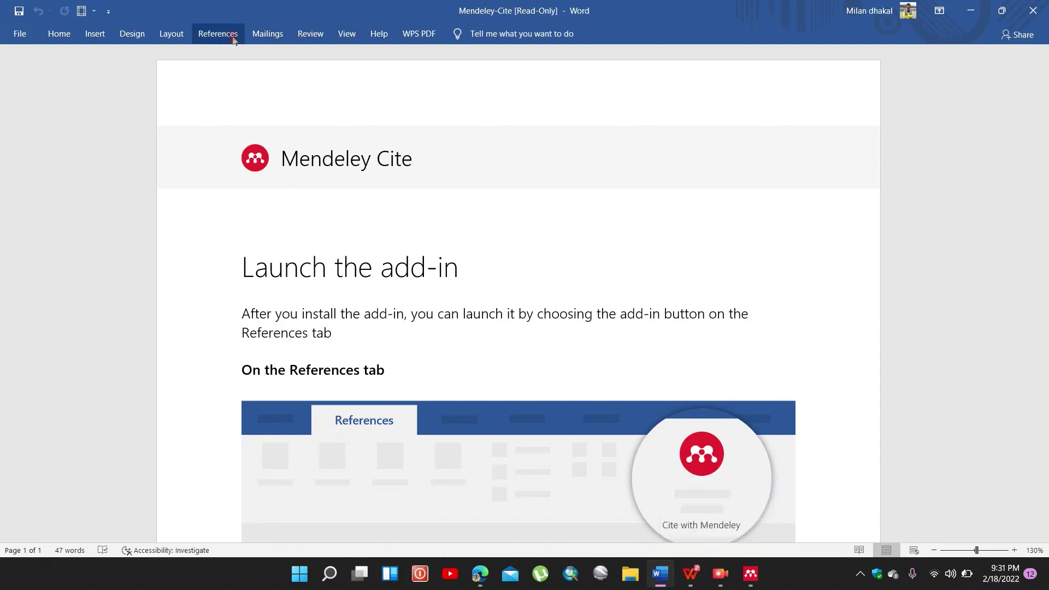
left_click(216, 34)
left_click(852, 71)
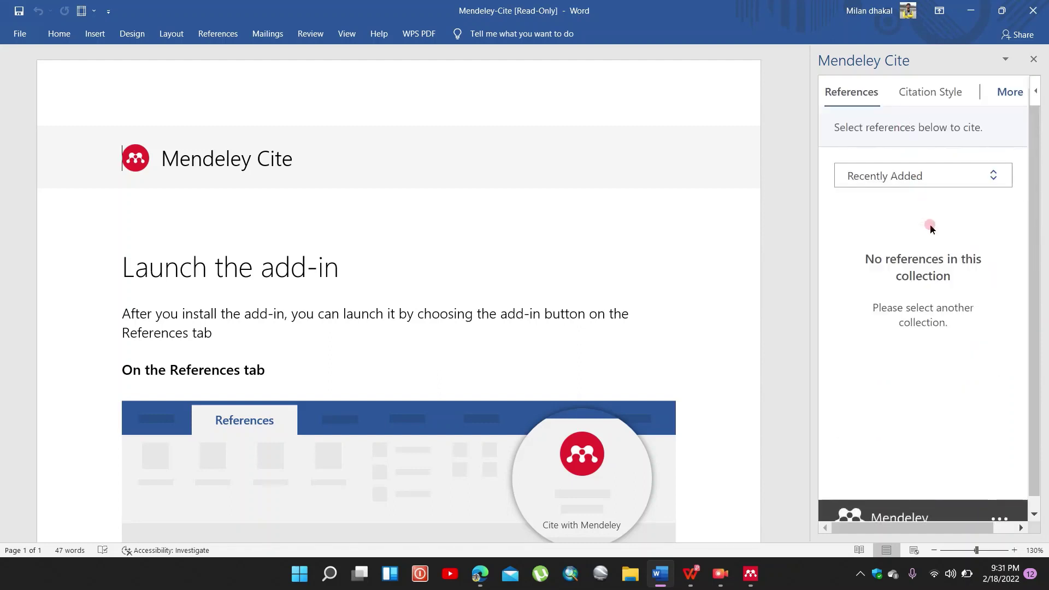
scroll(940, 236, "down", 1)
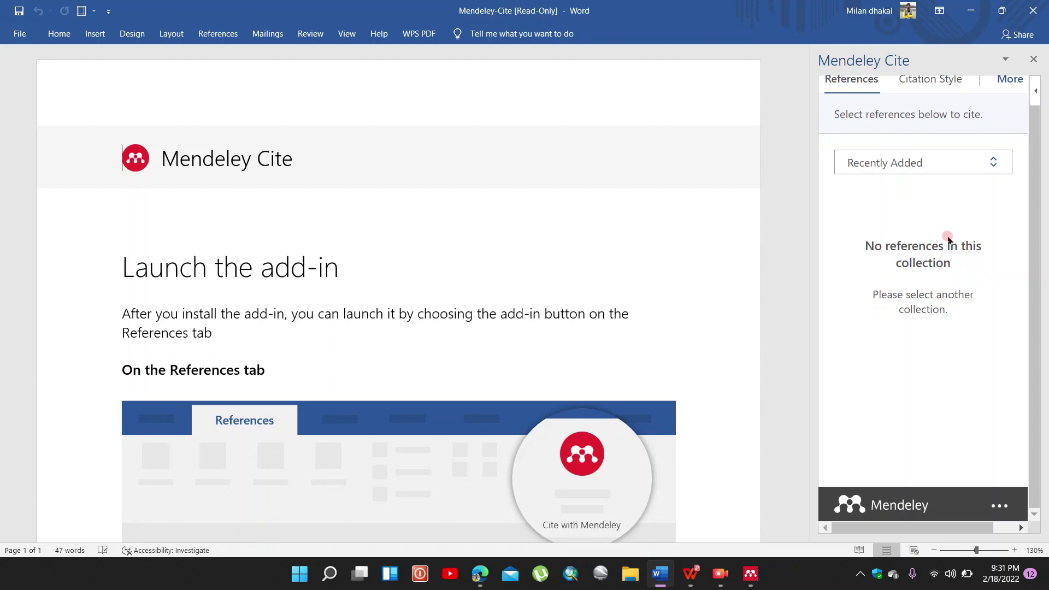
scroll(948, 239, "up", 1)
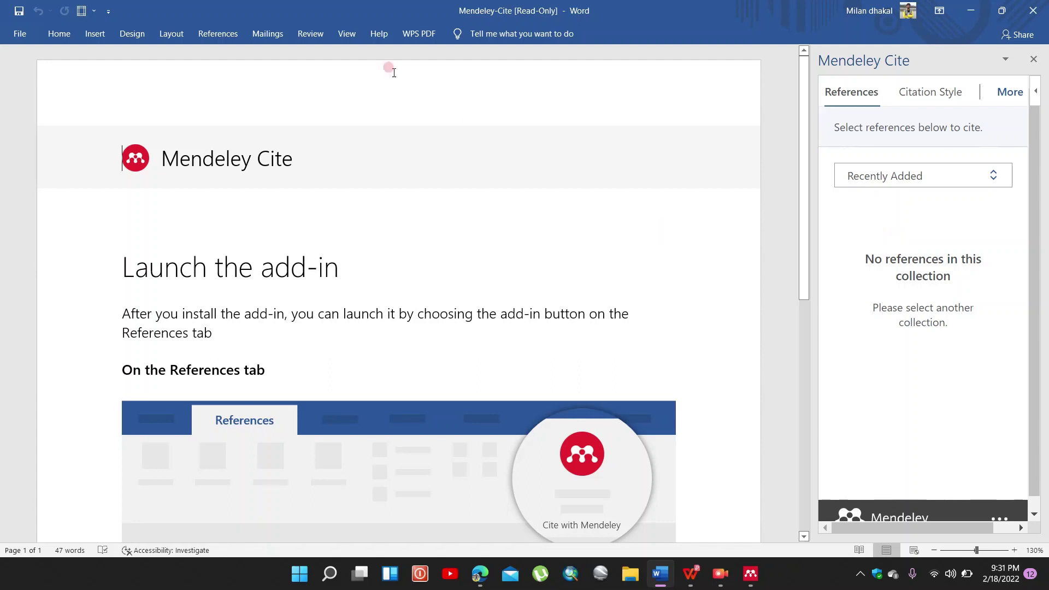
Step: Close the Mendeley-Cite document in Word without saving
left_click(1034, 8)
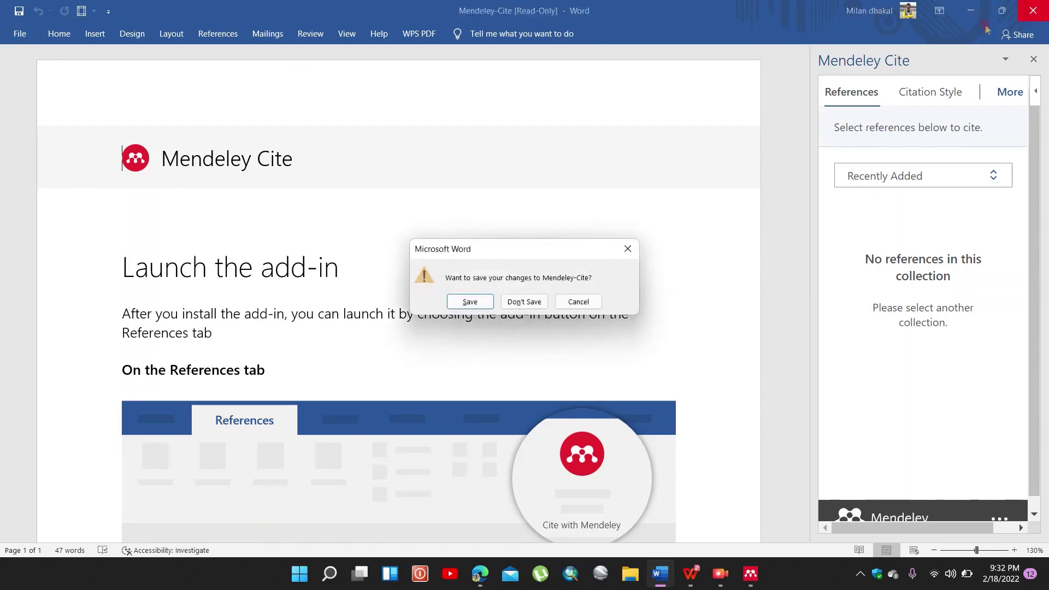
left_click(535, 303)
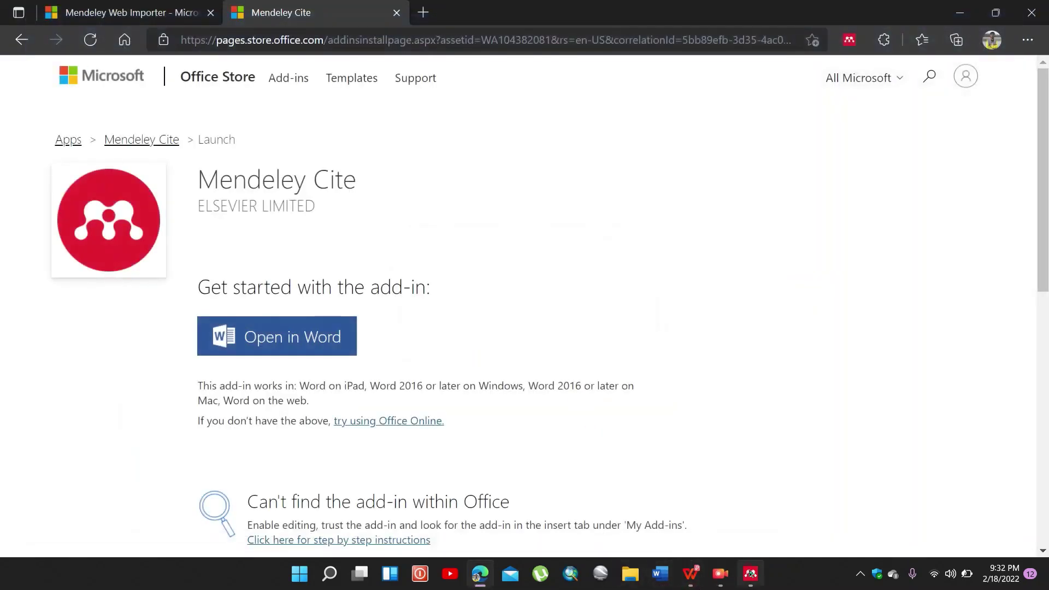
left_click(750, 574)
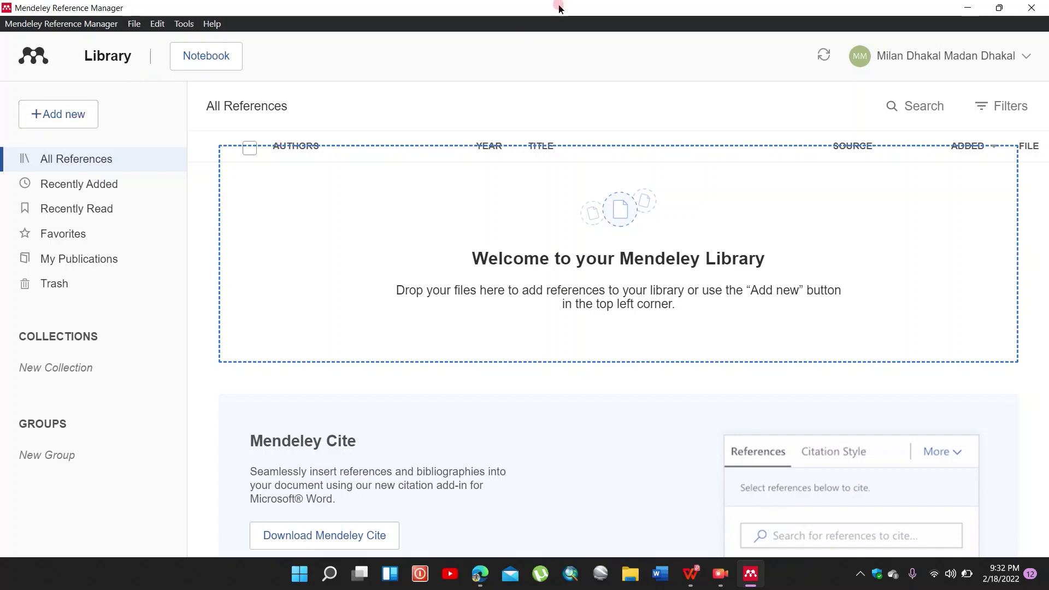
Step: Import the Economic_valuation_of_wetlands PDF into the library using Add new > File(s) from computer
left_click_drag(557, 8, 571, 48)
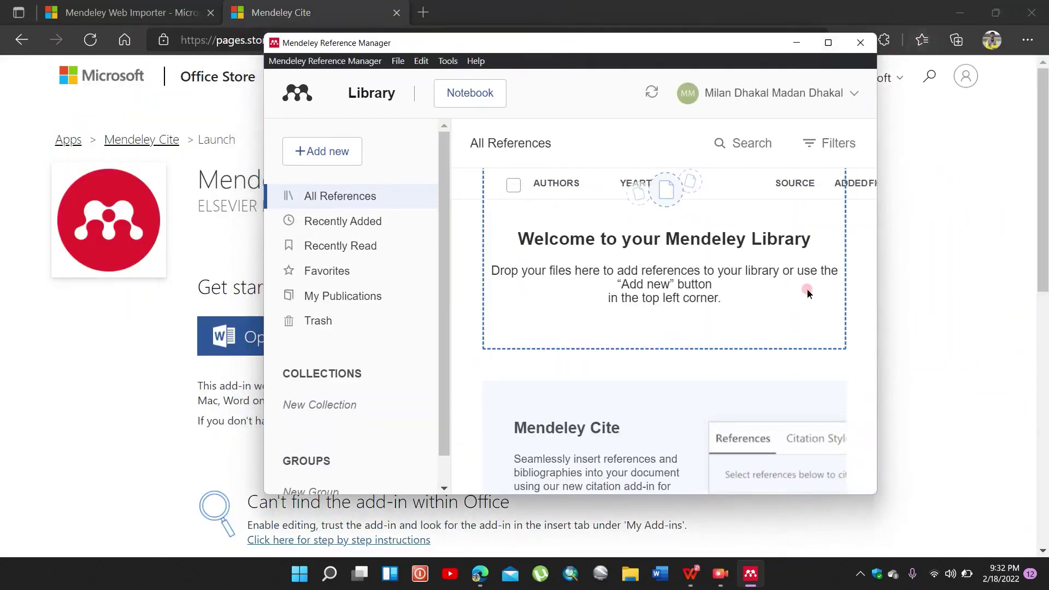
left_click(628, 574)
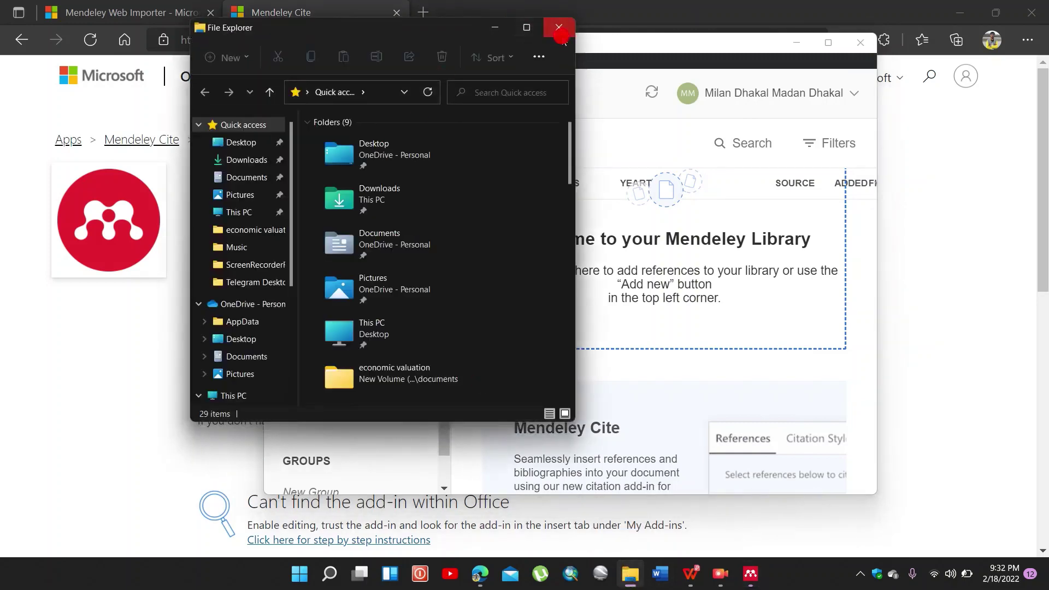
left_click(560, 30)
left_click(829, 43)
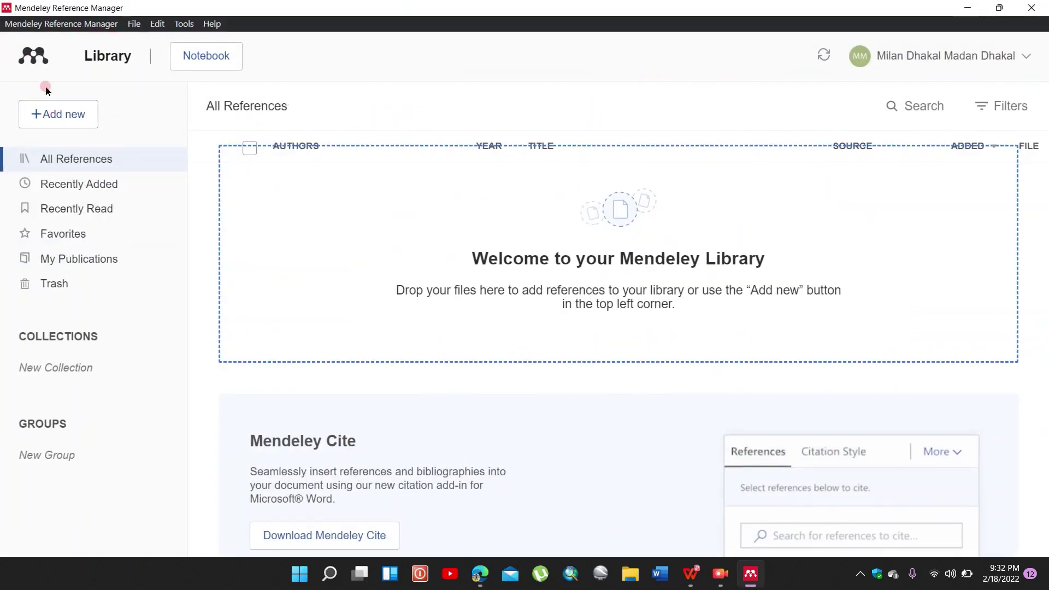
left_click(80, 115)
left_click(110, 161)
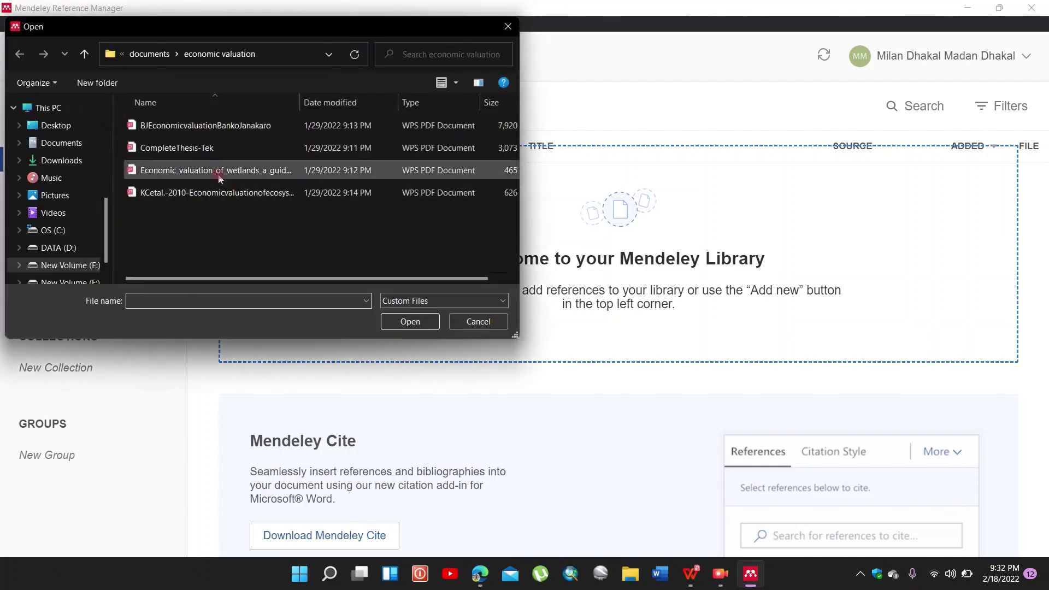
left_click(218, 174)
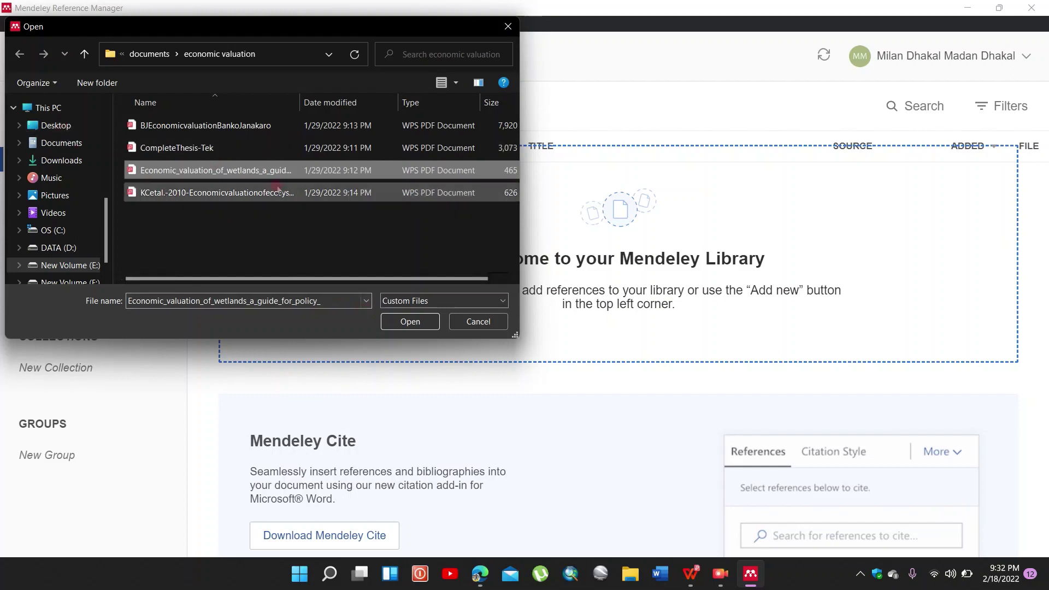
left_click(406, 321)
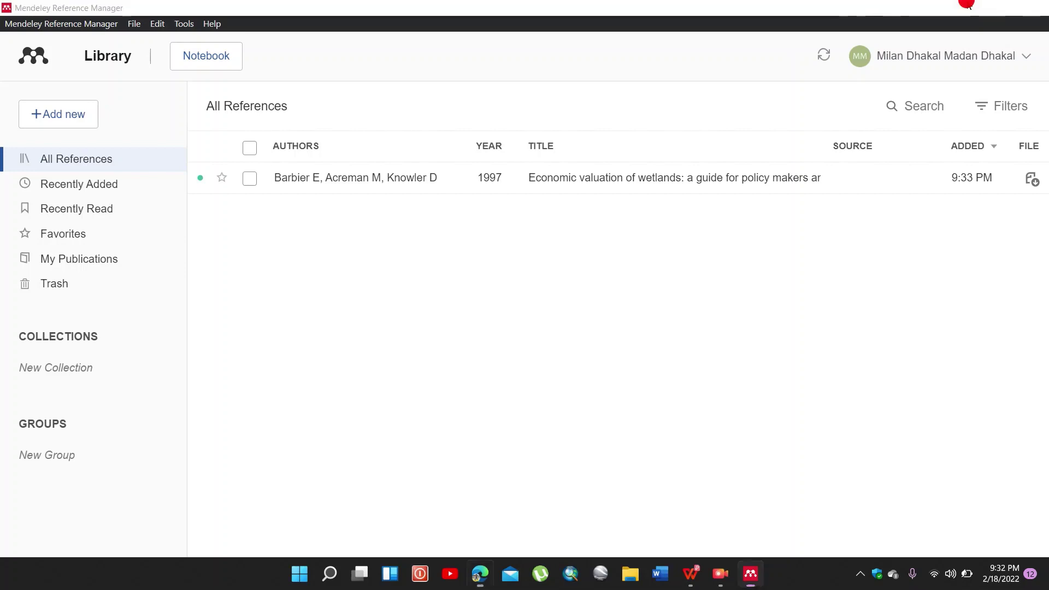
left_click(968, 5)
Step: Open the 'Economic valuation of wetlands' Word file from the desktop and view its References tab
left_click(968, 5)
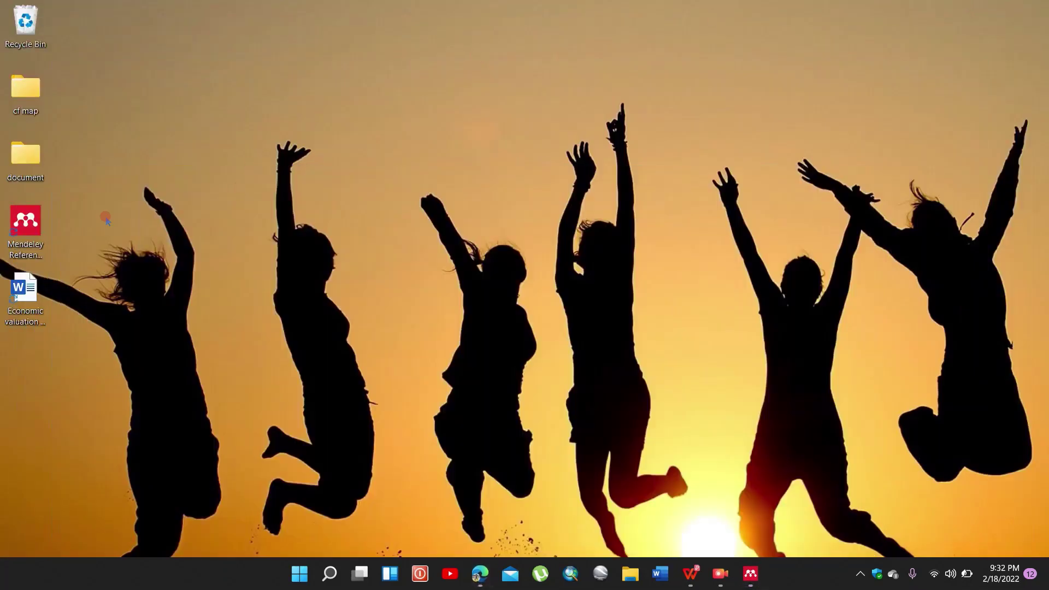
double_click(25, 289)
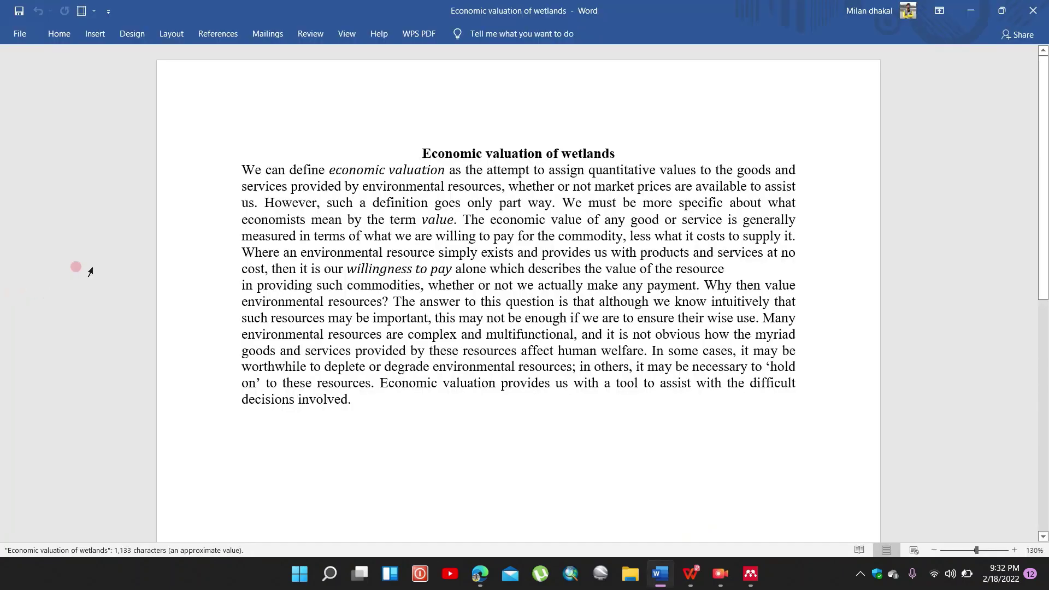
left_click(211, 36)
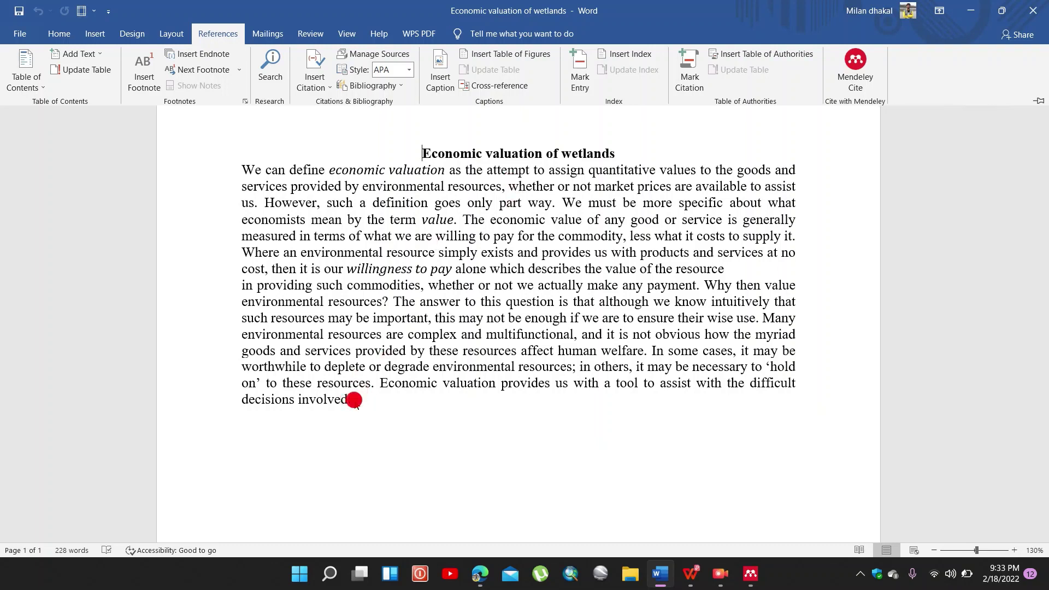
key("ctrl+F1")
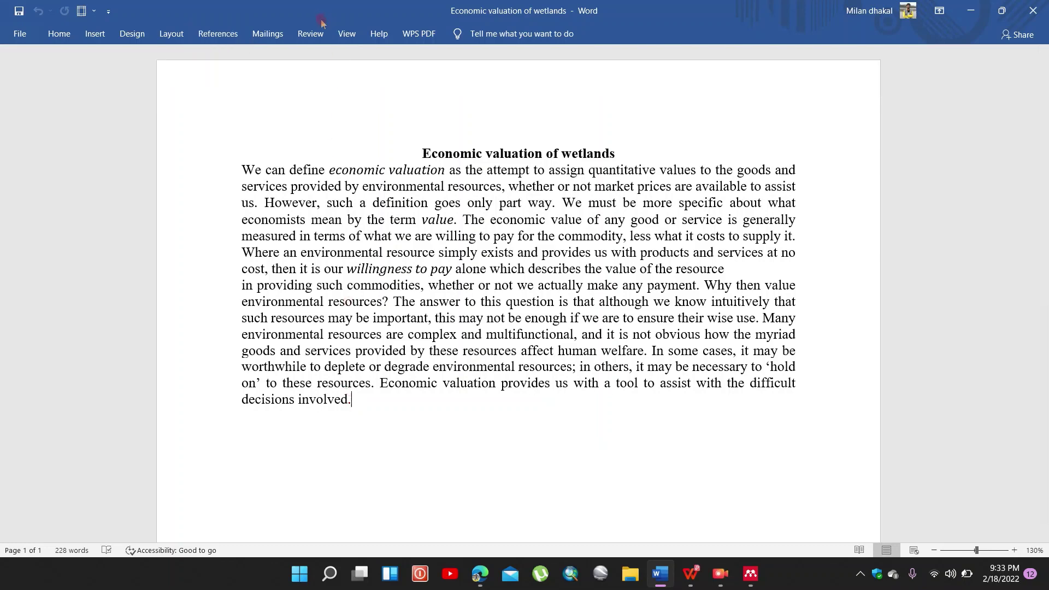
Step: Insert a Mendeley Cite citation to Barbier et al. 1997 at the paragraph's end
left_click(229, 34)
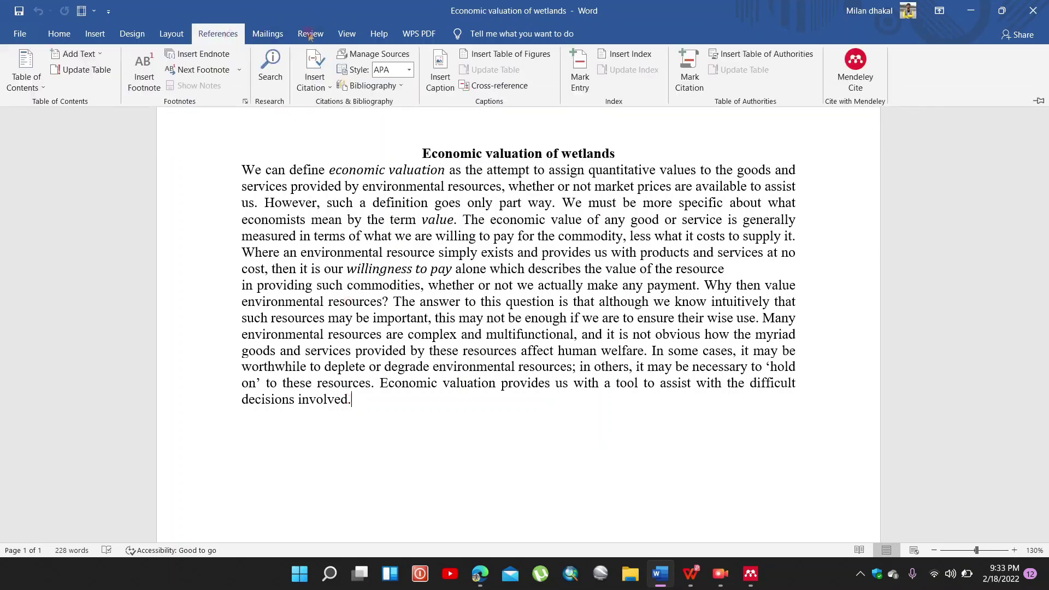
left_click(861, 59)
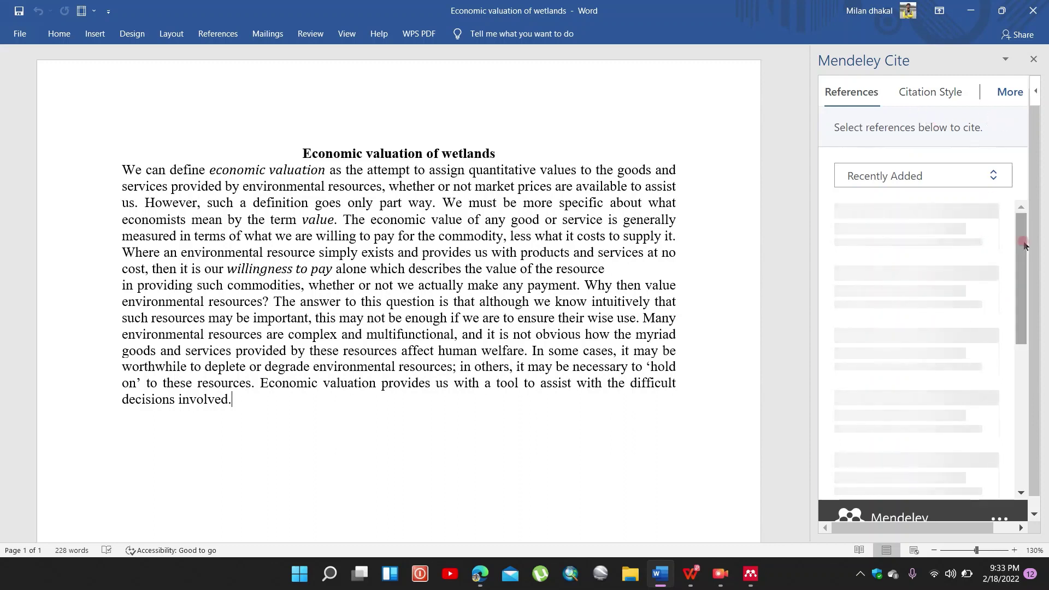
mouse_move(1025, 259)
left_mouse_down()
mouse_move(1022, 293)
mouse_move(1026, 257)
left_mouse_up()
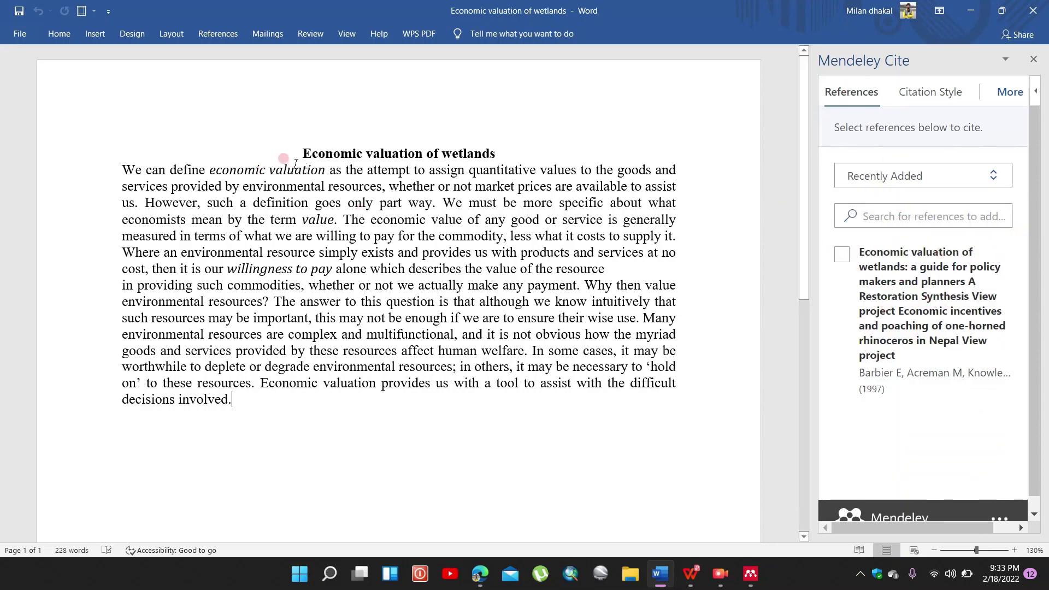
left_click(842, 256)
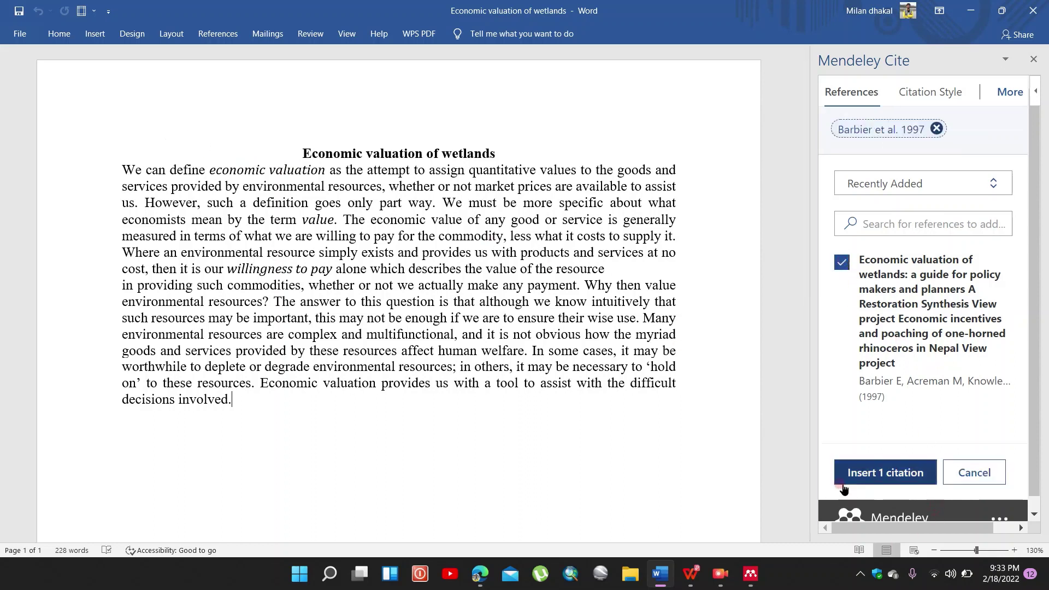
left_click(873, 471)
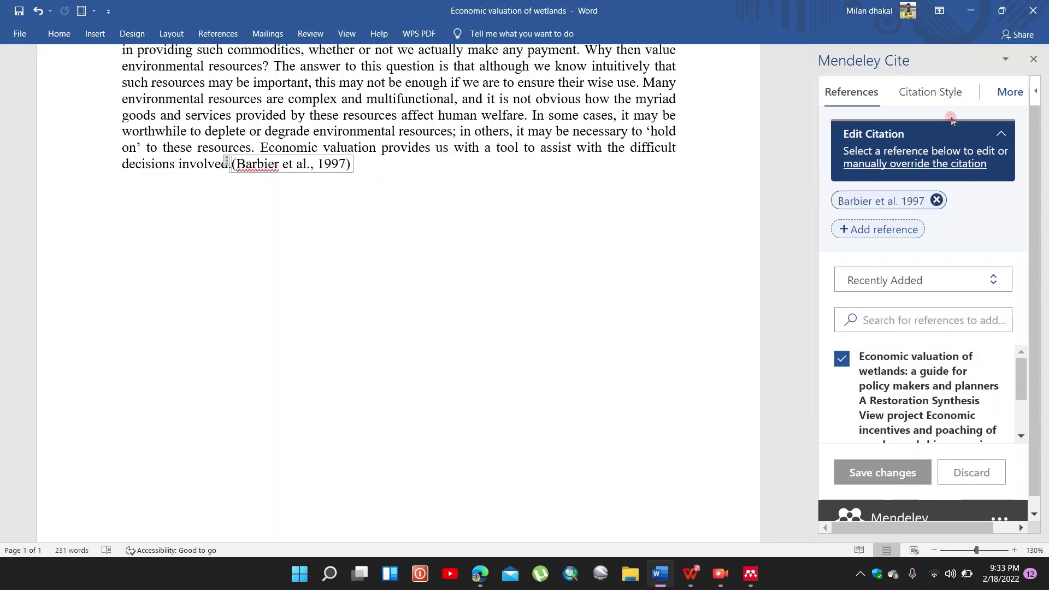
Step: Apply political science, AMA 11th, APA 7th and Sociological 6th citation styles in turn
left_click(945, 100)
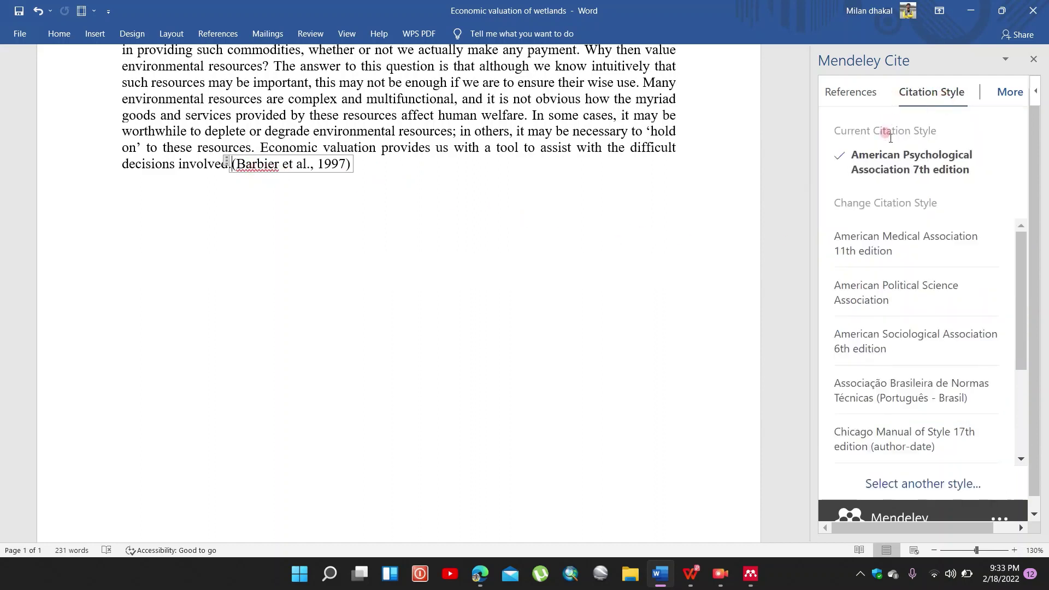
left_click(887, 253)
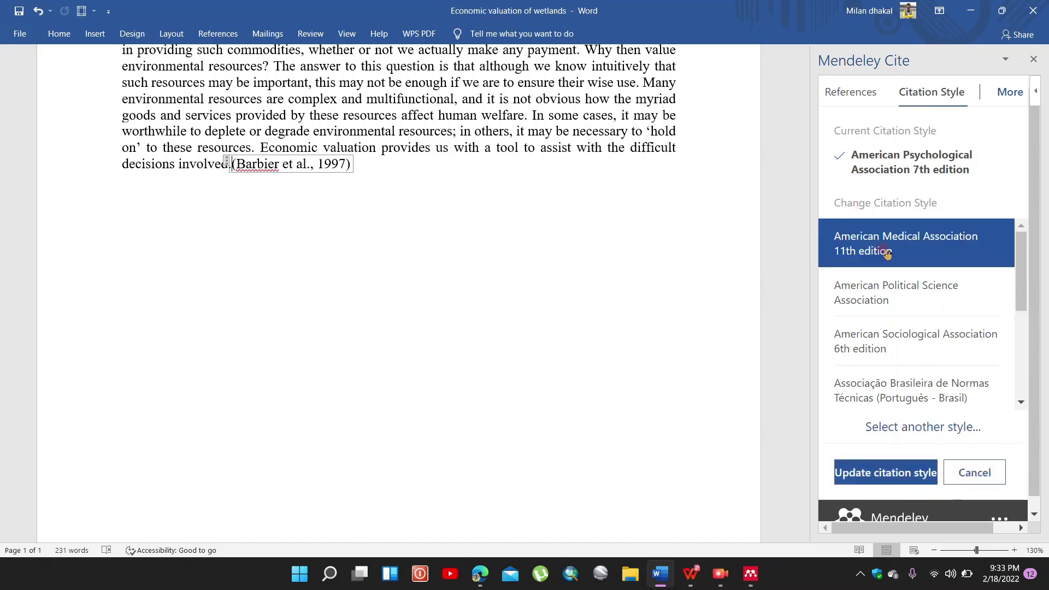
left_click(886, 290)
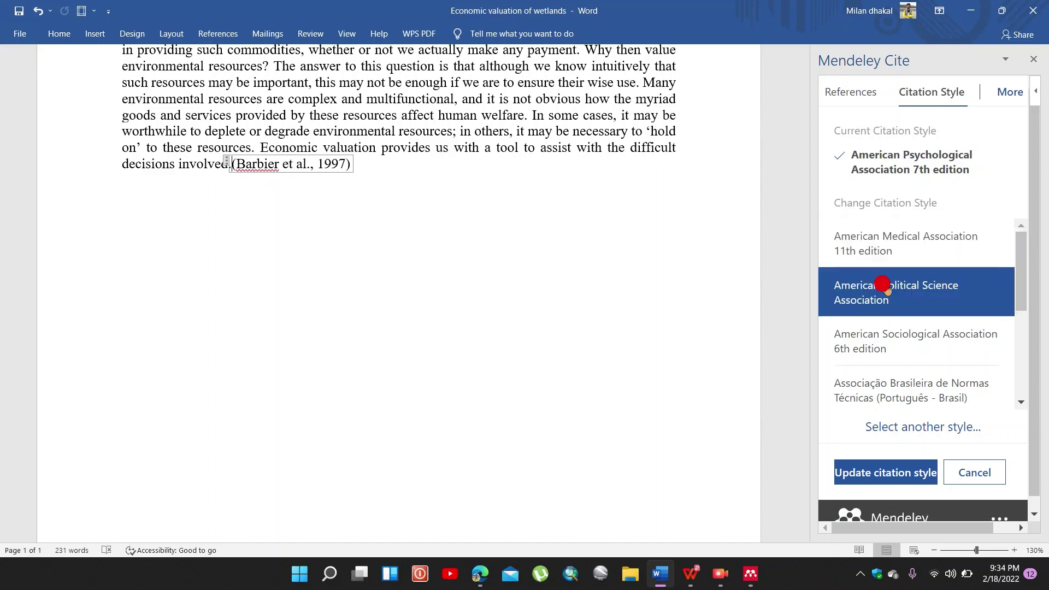
left_click(875, 474)
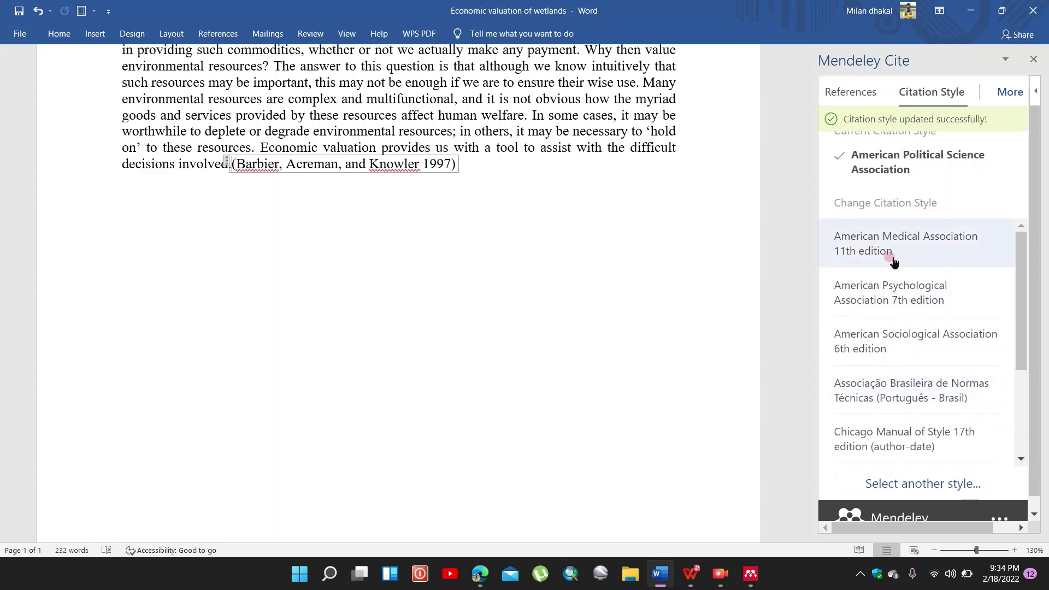
left_click(914, 248)
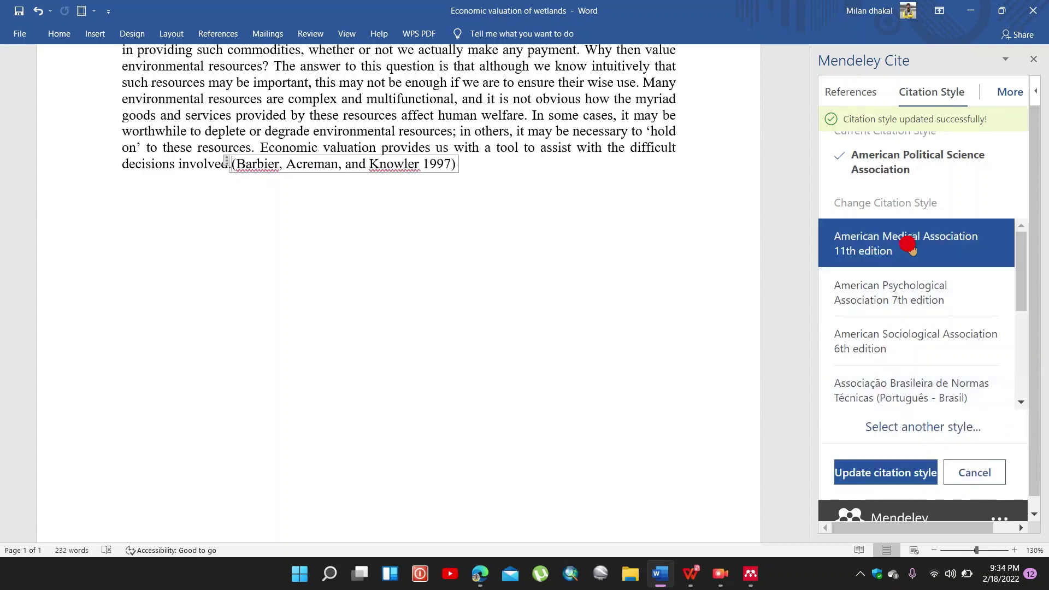
left_click(901, 475)
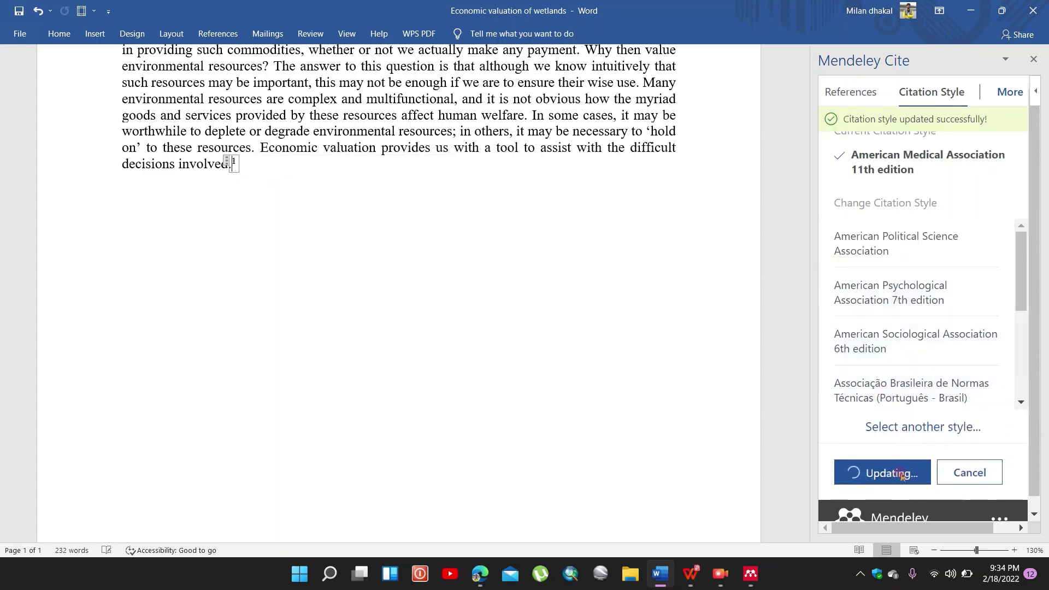
left_click(916, 300)
left_click(912, 474)
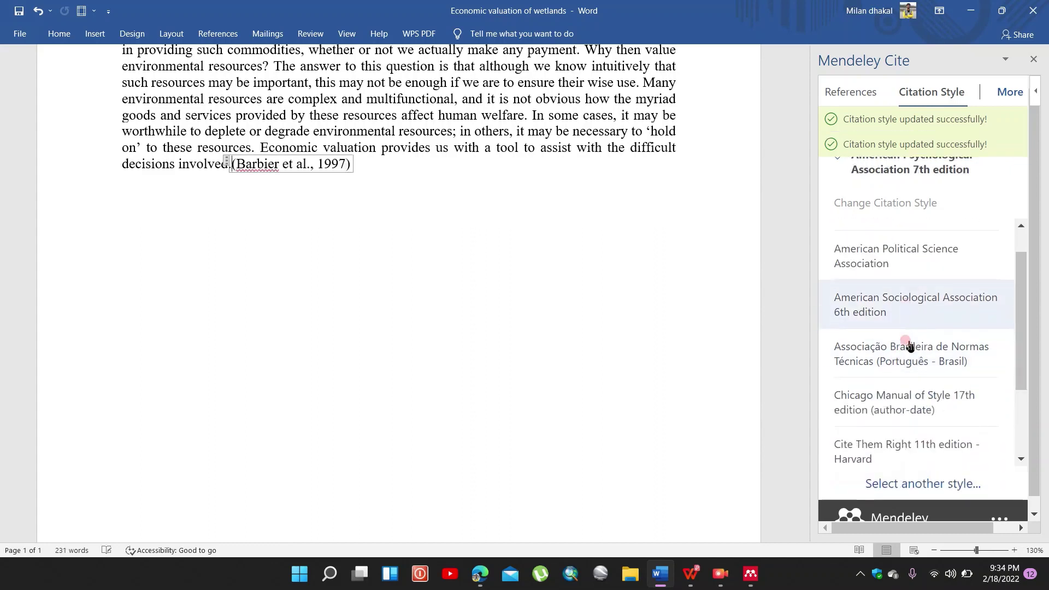
left_click(892, 309)
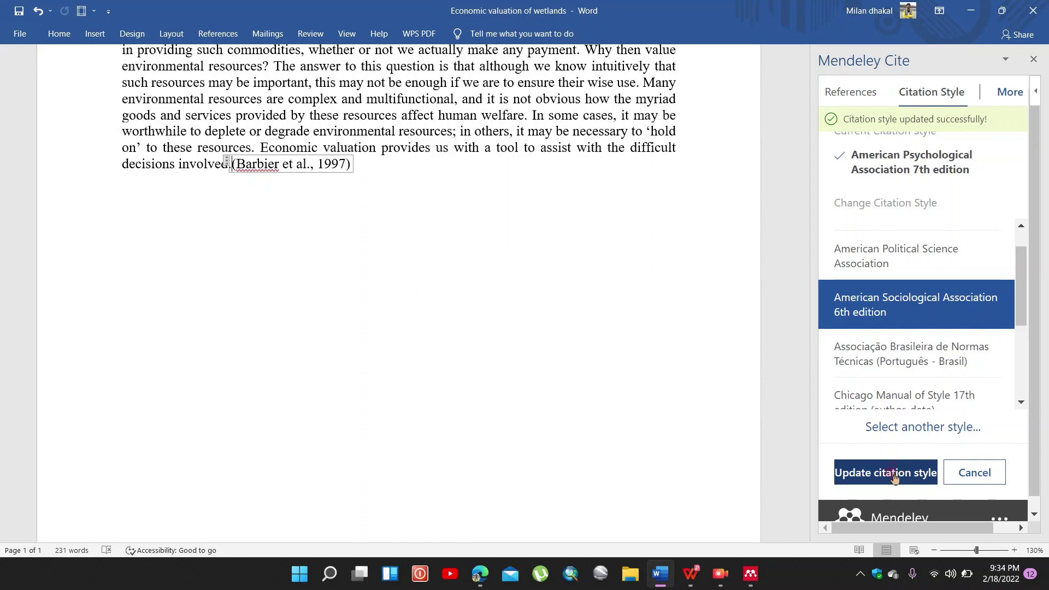
left_click(894, 479)
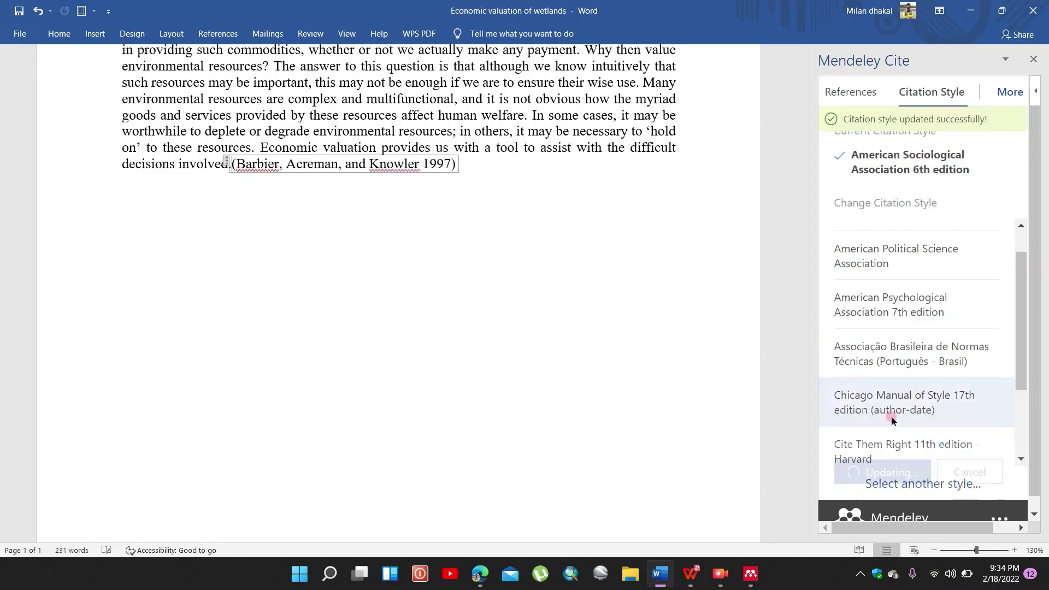
Step: Switch the citation to IEEE, then restore APA 7th edition format
scroll(910, 336, "down", 2)
left_click(882, 393)
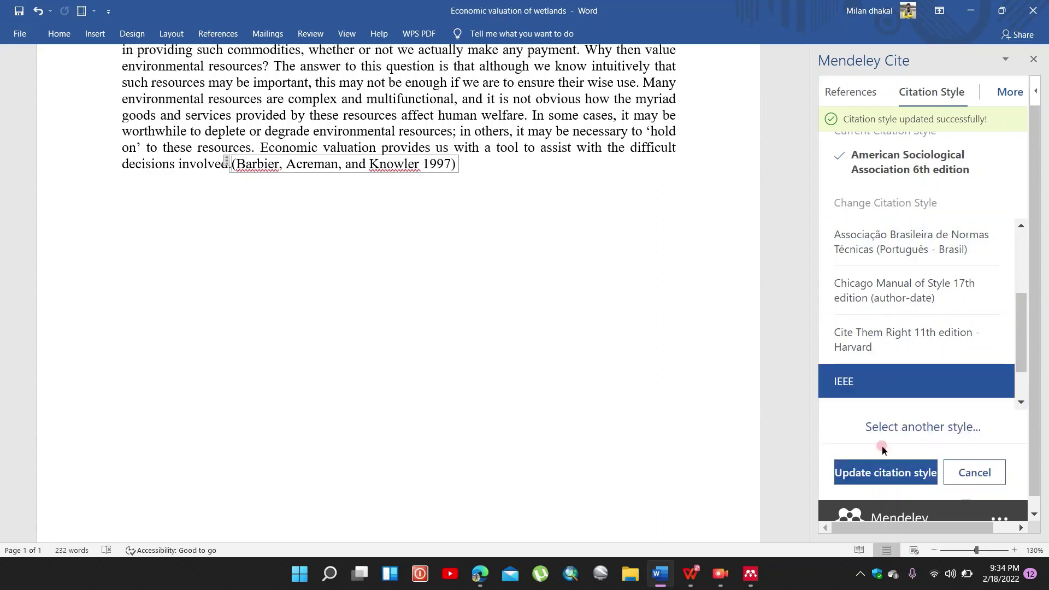
left_click(881, 477)
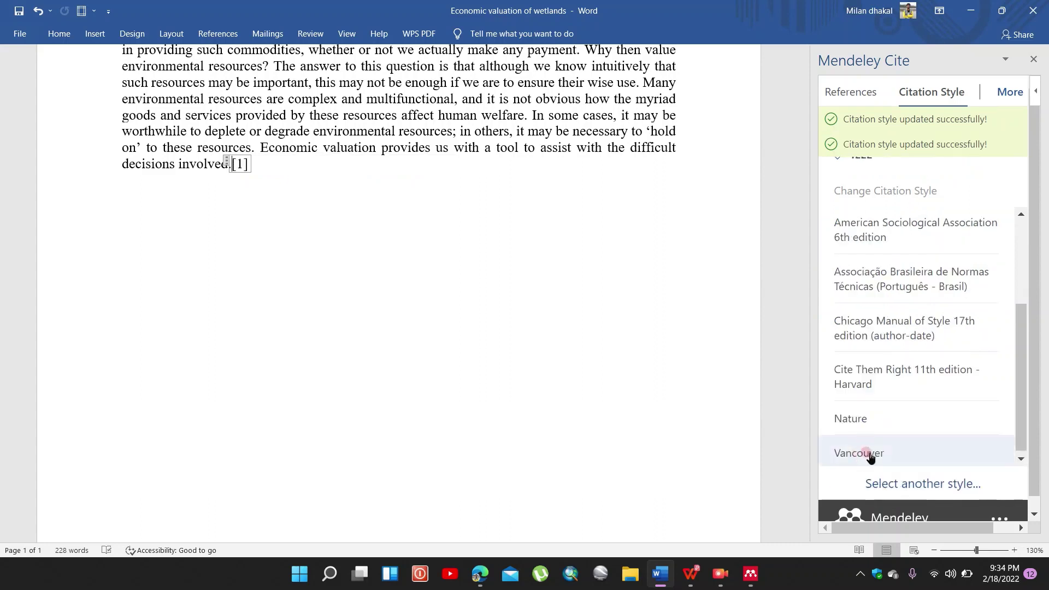
scroll(869, 437, "up", 3)
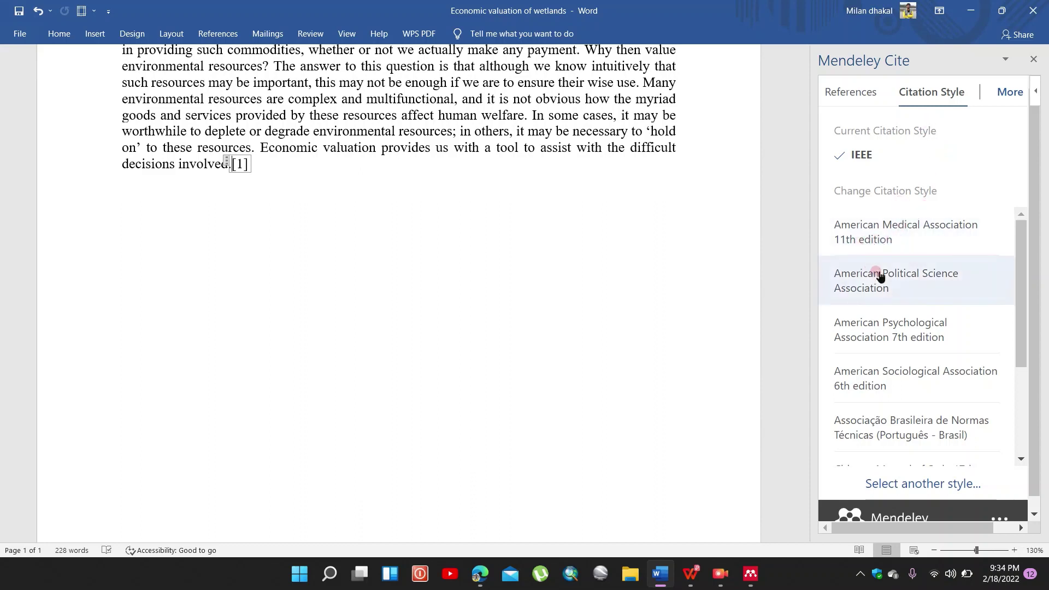
left_click(885, 343)
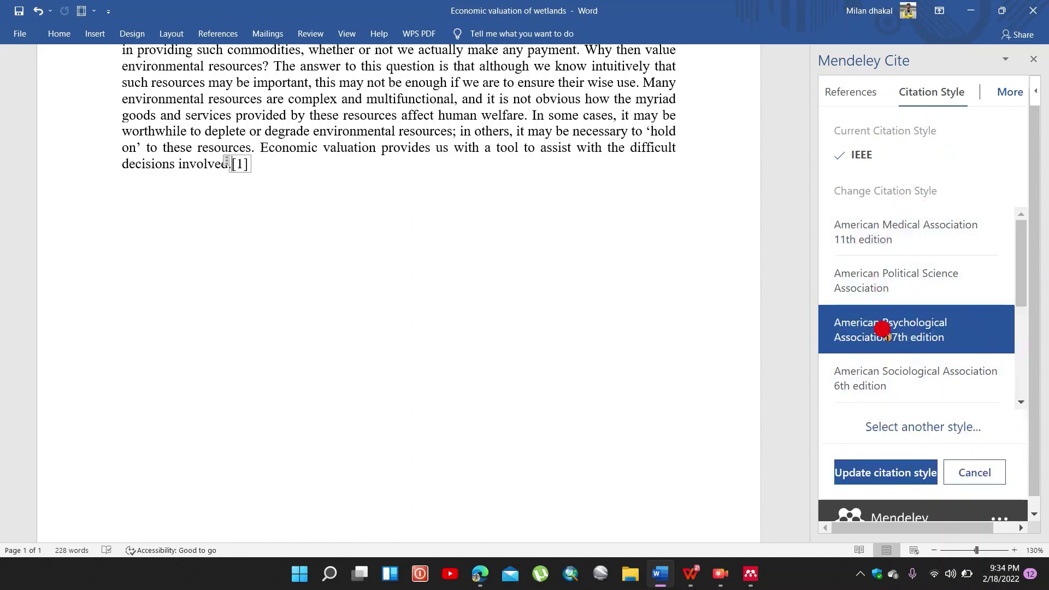
left_click(880, 474)
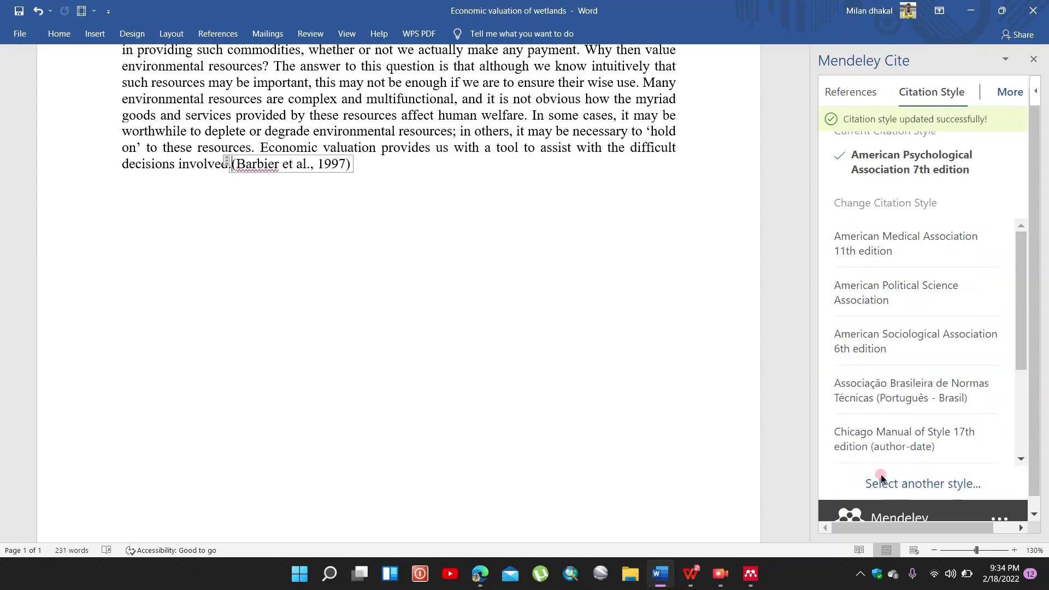
scroll(885, 464, "down", 3)
scroll(890, 437, "up", 3)
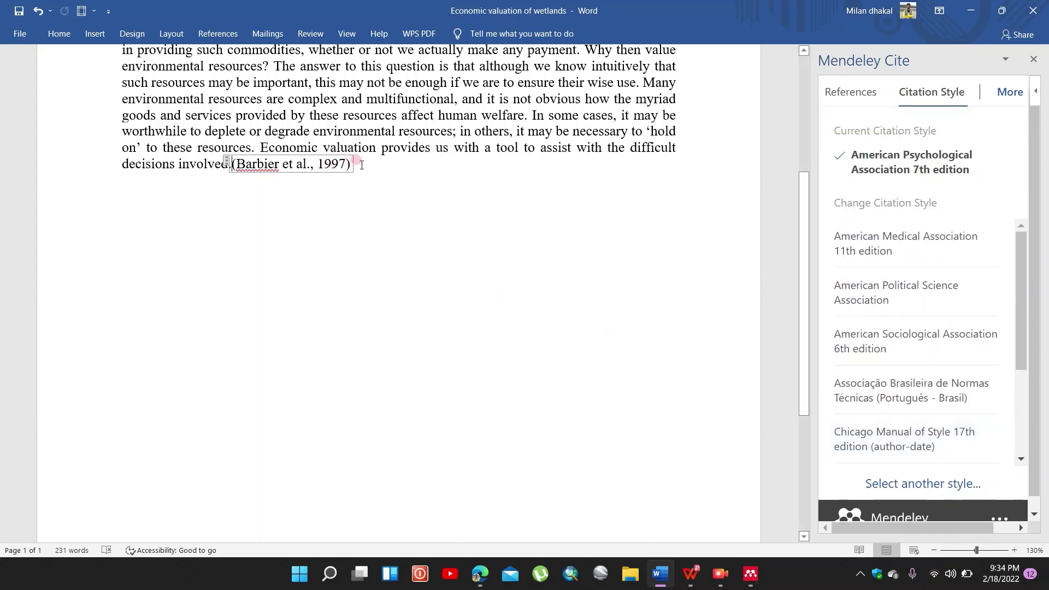
Step: Add a spelling-corrected 'Refences:' heading below the paragraph and choose Mendeley Cite's Insert Bibliography
left_click(136, 200)
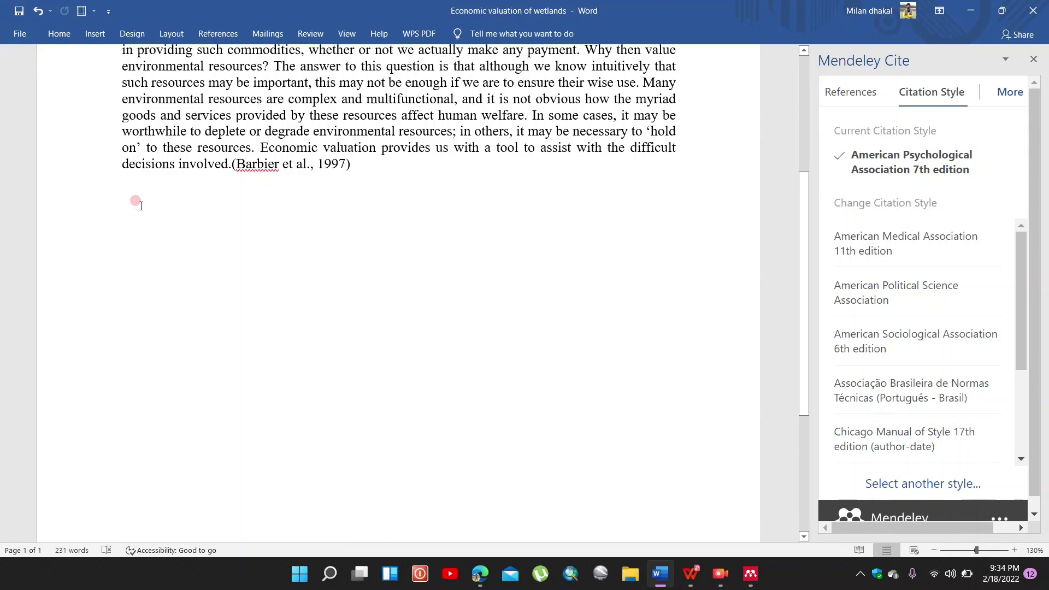
type("Re")
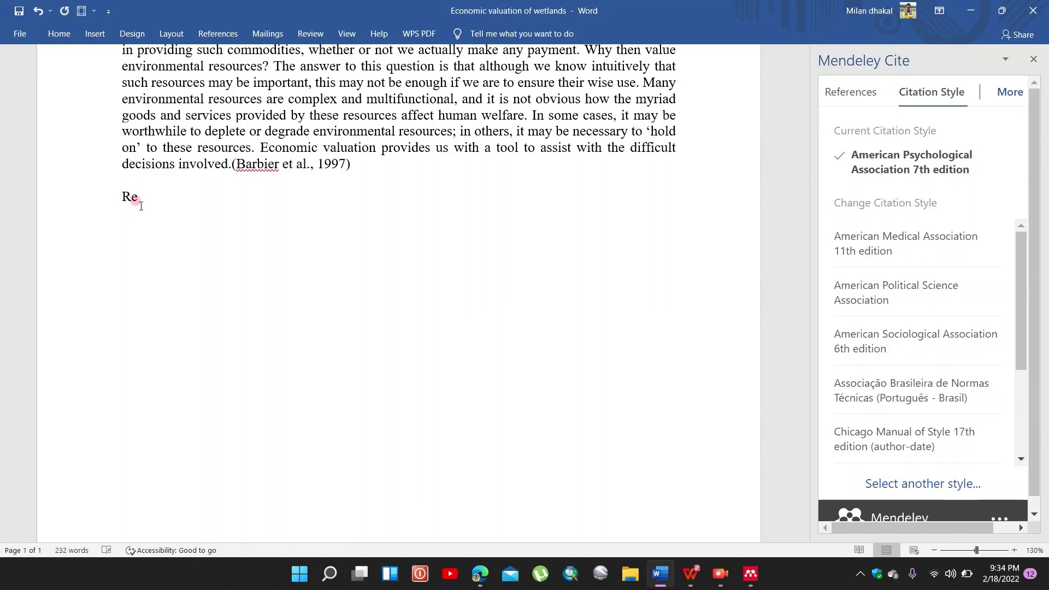
type("frences:")
key("Return")
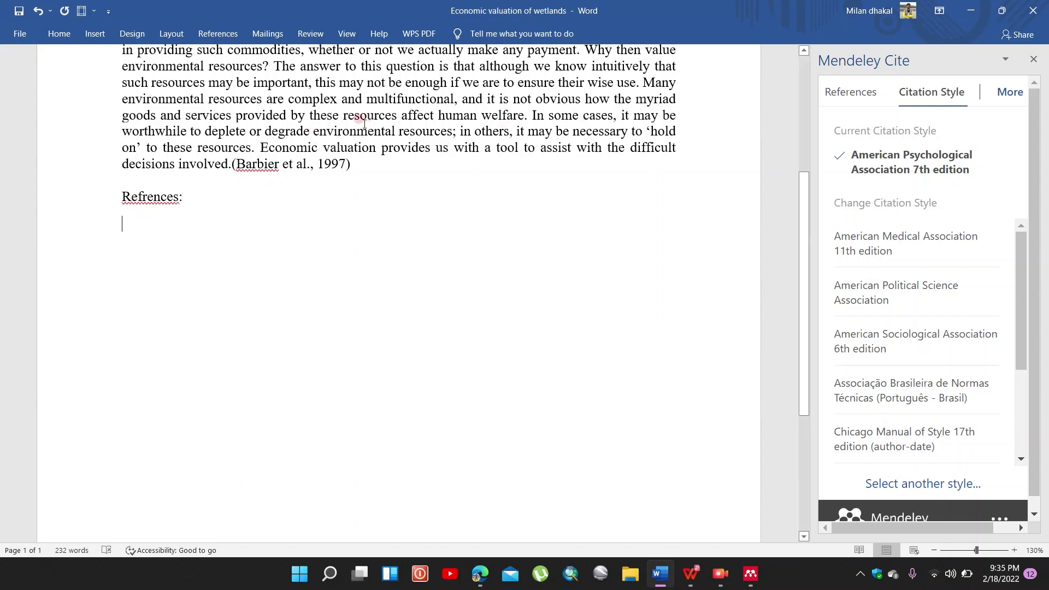
right_click(162, 197)
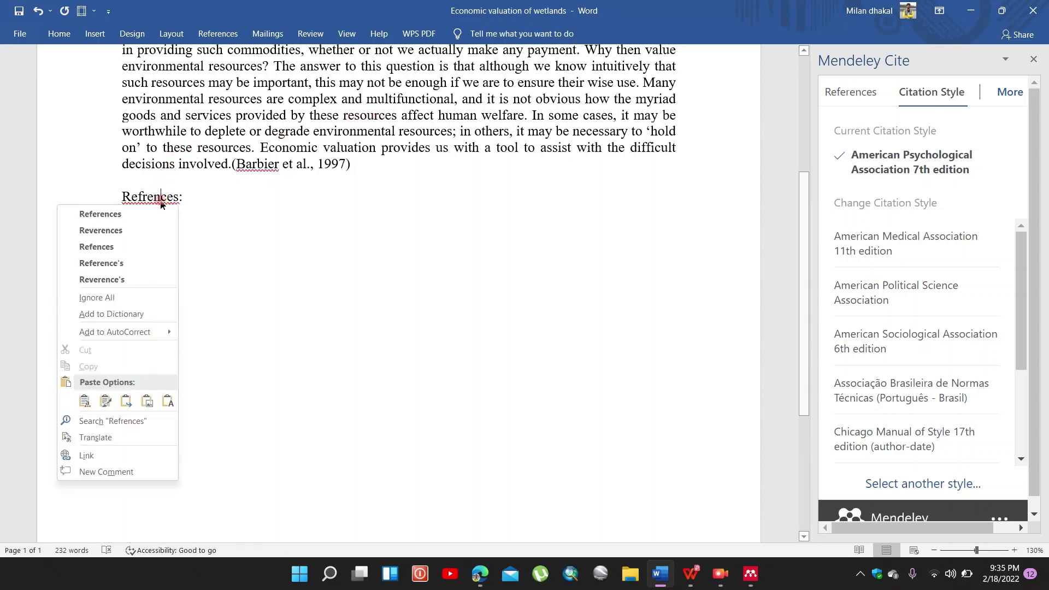
left_click(90, 246)
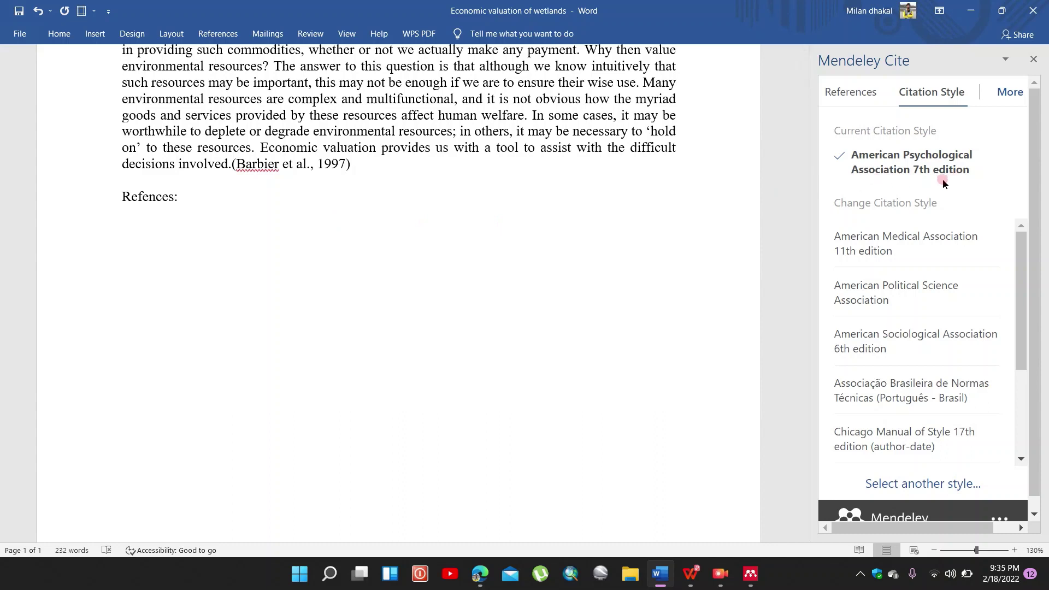
left_click(1003, 90)
left_click(976, 115)
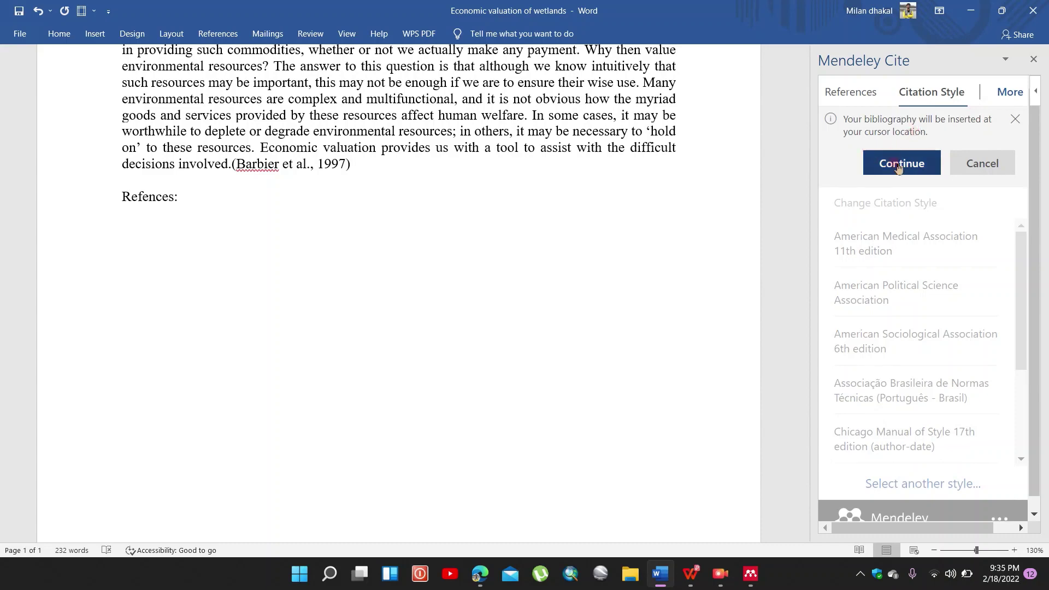
Step: Confirm insertion so the APA Barbier, Acreman and Knowler (1997) entry appears under the heading
left_click(897, 164)
scroll(743, 175, "down", 1)
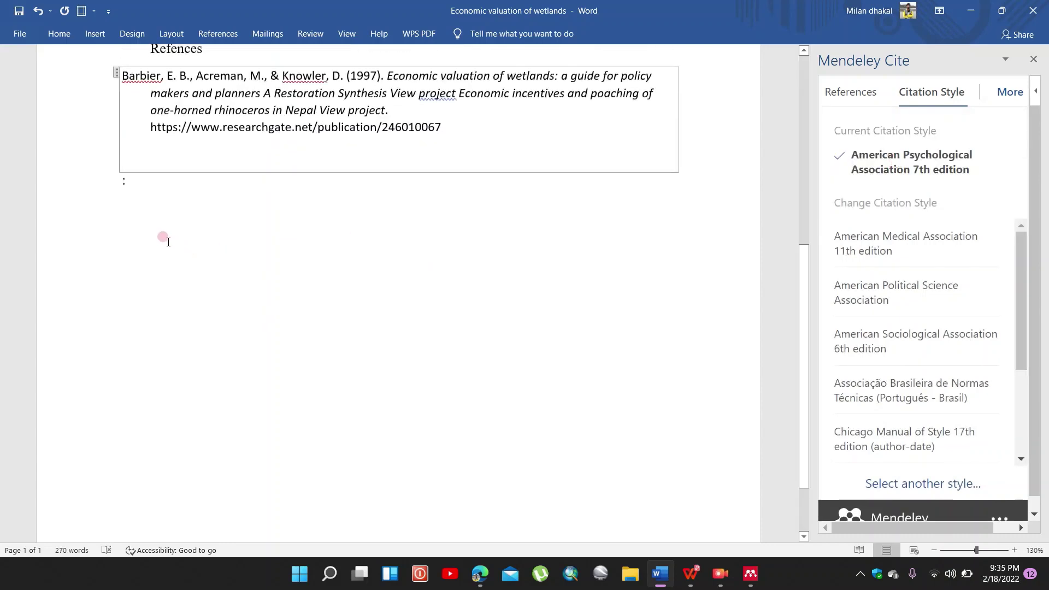
scroll(216, 250, "up", 3)
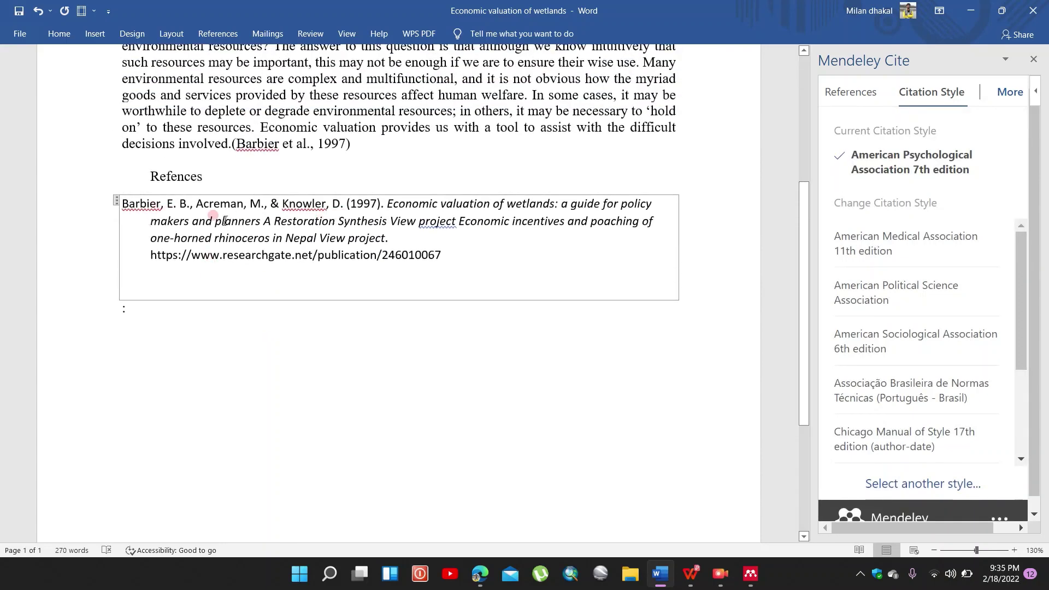
left_click(293, 359)
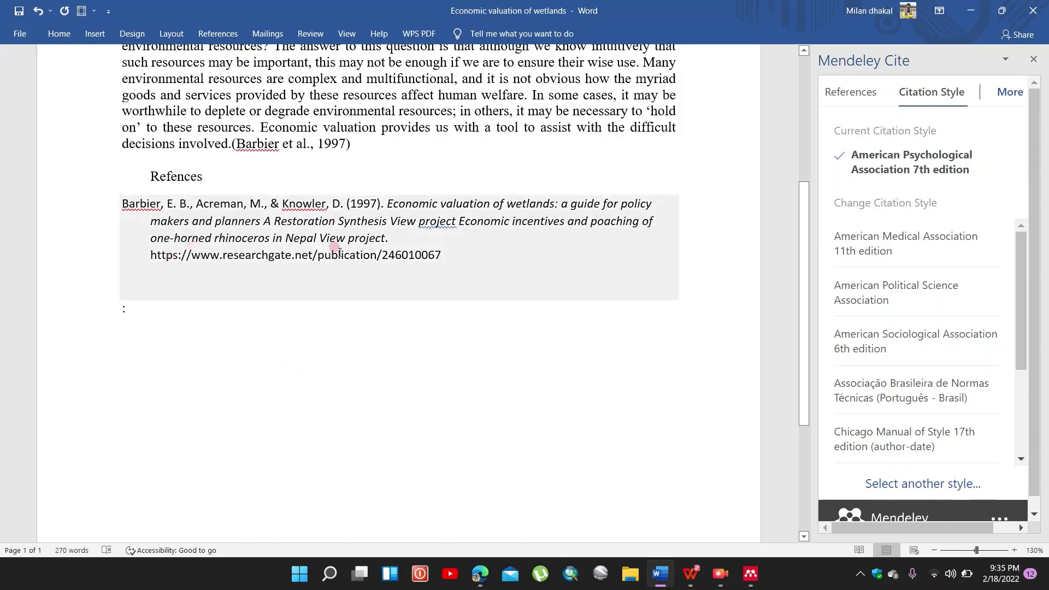